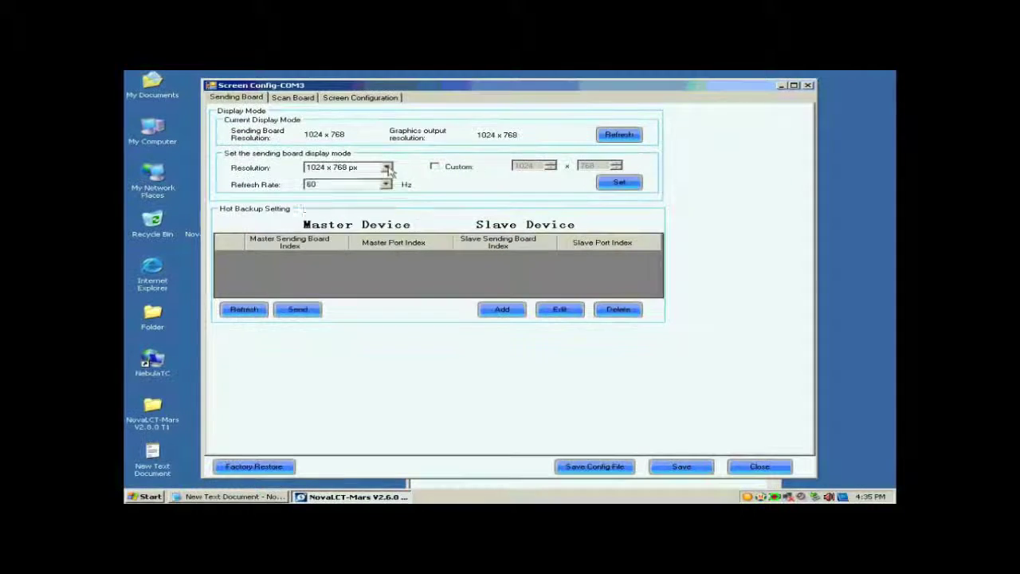
# Apply a sending board display resolution of 1024 x 768 px
pyautogui.click(388, 169)
pyautogui.click(361, 176)
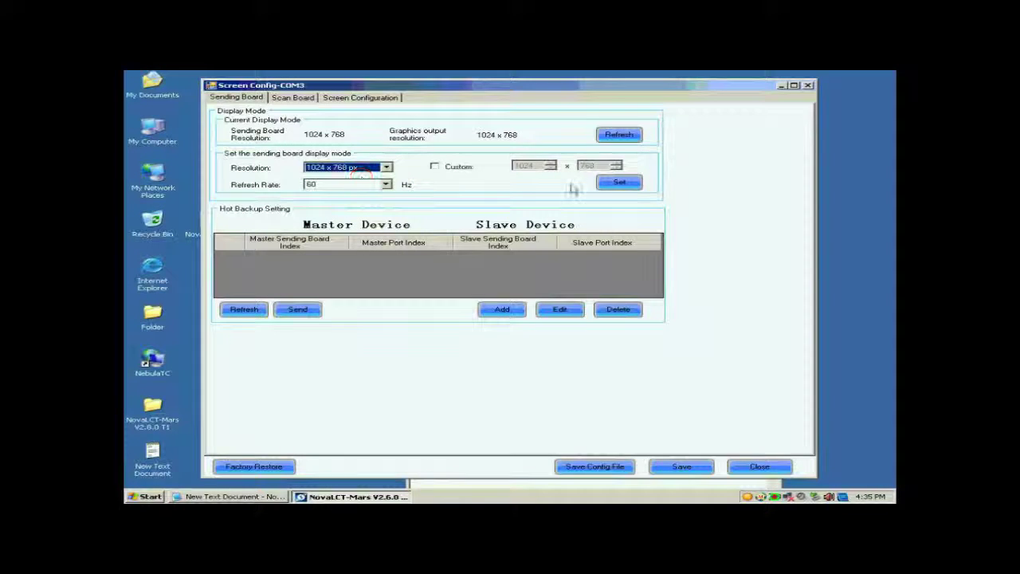
pyautogui.click(618, 183)
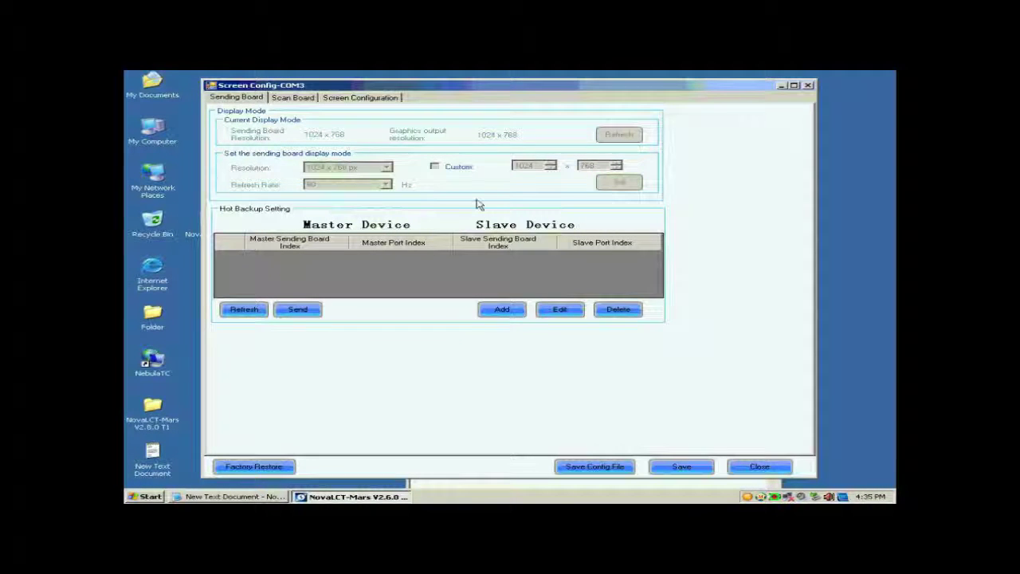
# Start the smart setting wizard for the scan board using Option 1: Smart setting
pyautogui.click(287, 98)
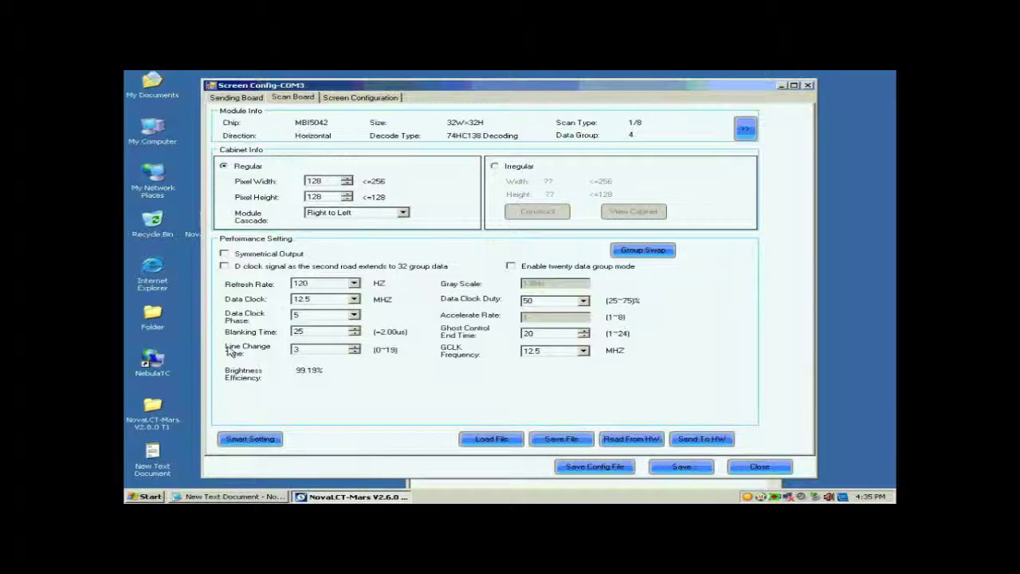
pyautogui.click(251, 439)
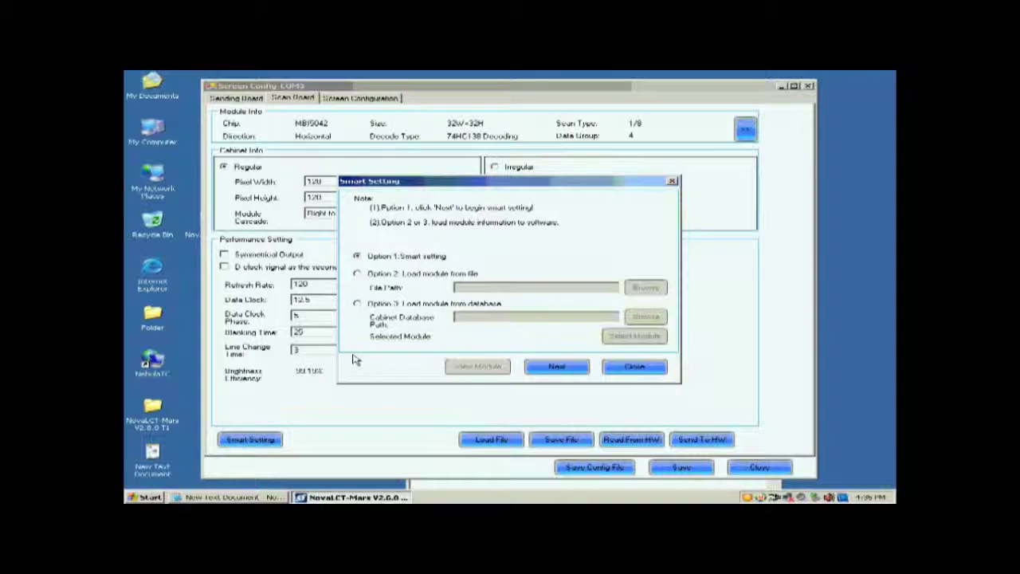
pyautogui.click(556, 365)
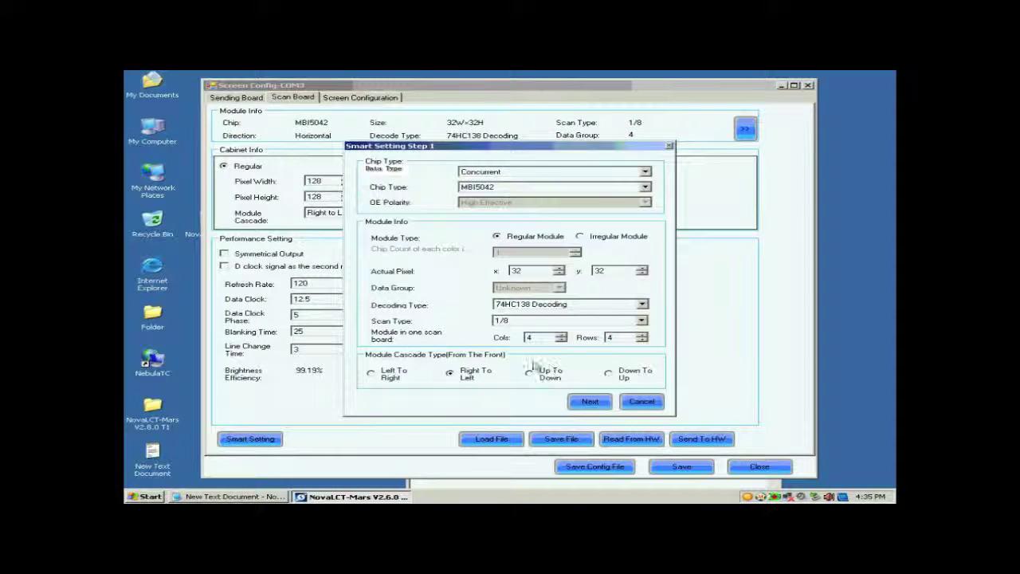
# Set the data type to Concurrent, the chip type to MBI5036 and the module type to Regular Module
pyautogui.click(516, 172)
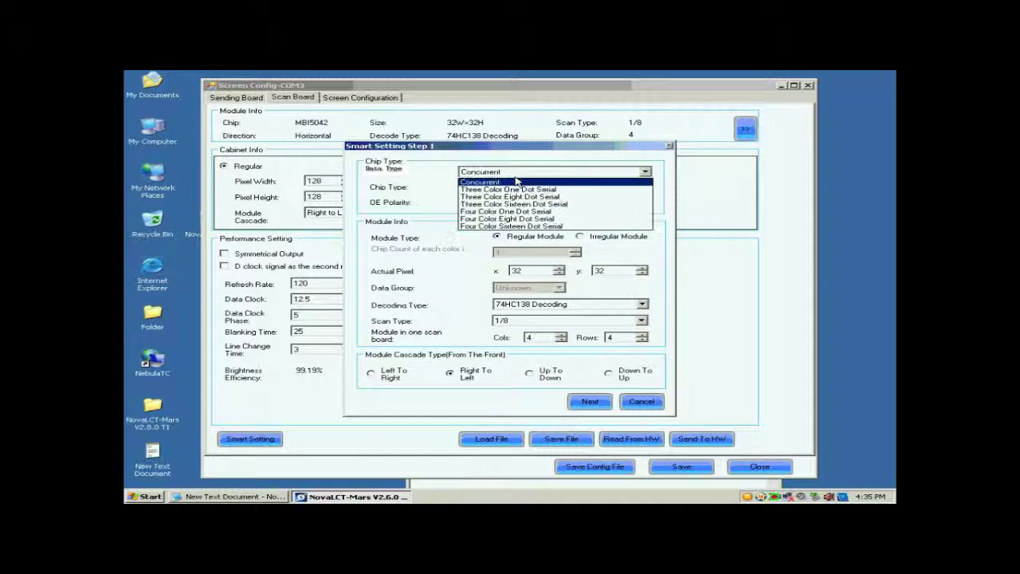
pyautogui.click(514, 182)
pyautogui.click(510, 187)
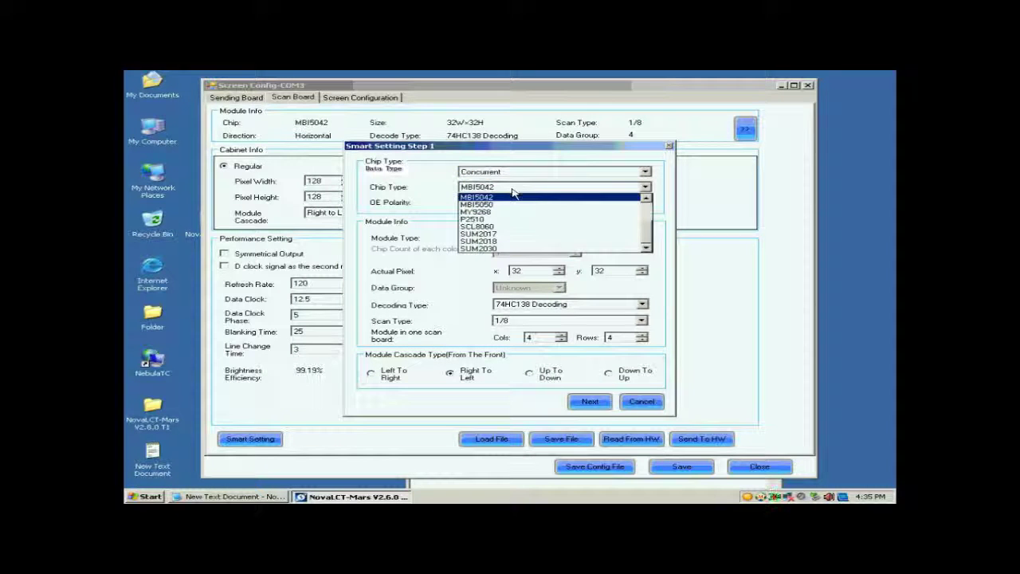
pyautogui.scroll(2, 630, 212)
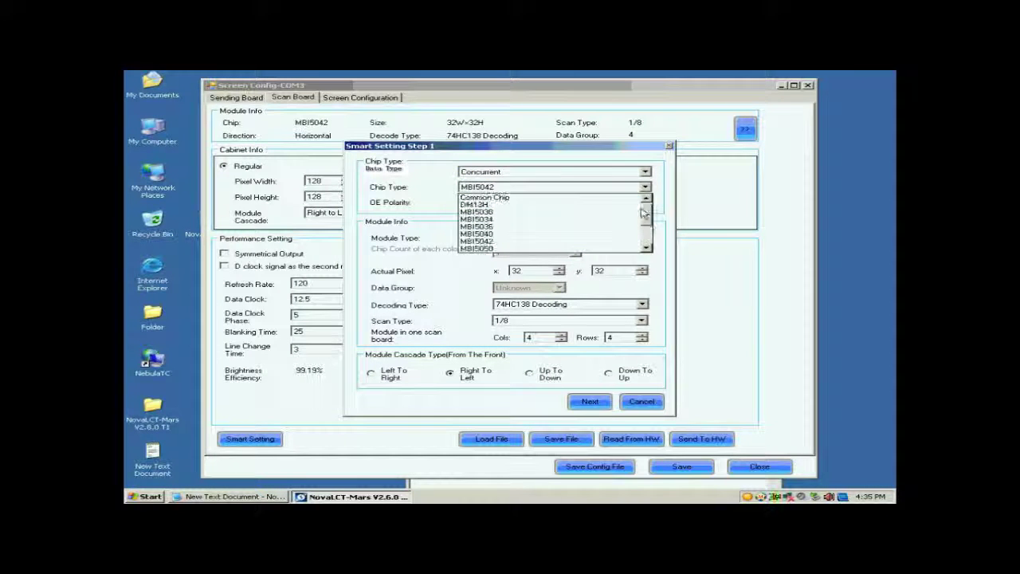
pyautogui.click(515, 227)
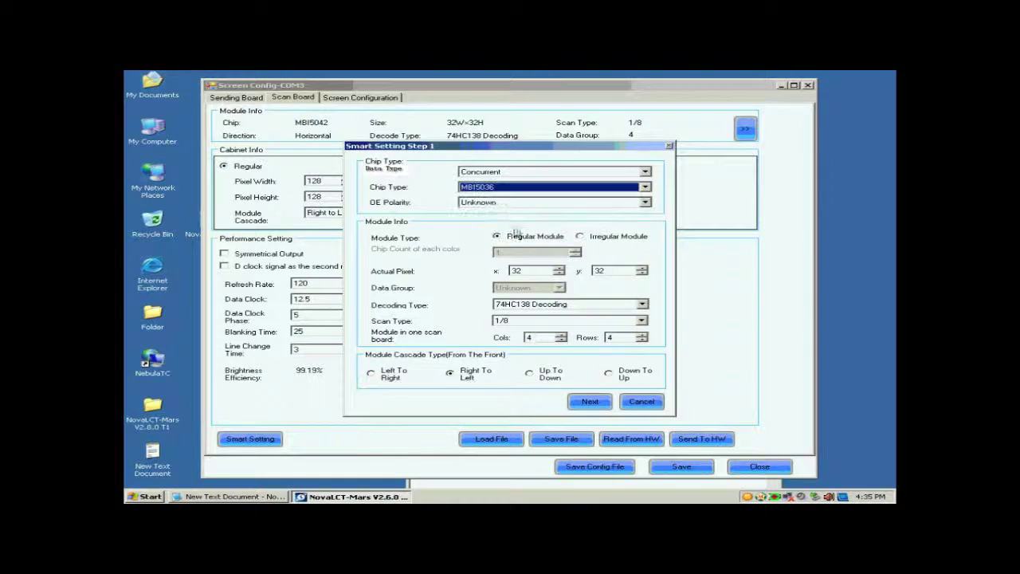
pyautogui.click(512, 238)
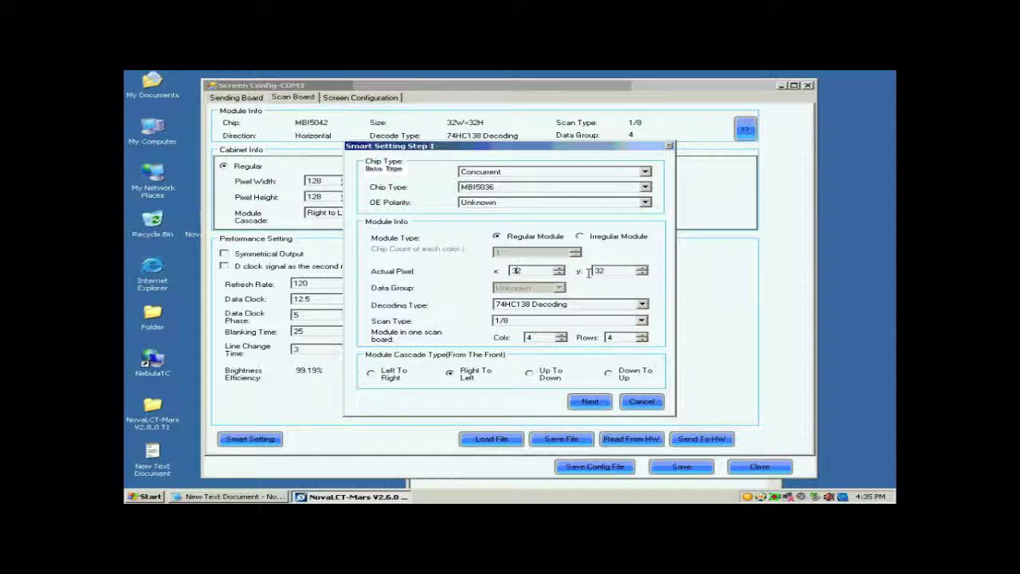
# Keep 74HC138 Decoding as the decoding type and set the scan type to Unknown
pyautogui.click(539, 309)
pyautogui.click(530, 325)
pyautogui.click(530, 322)
pyautogui.click(618, 325)
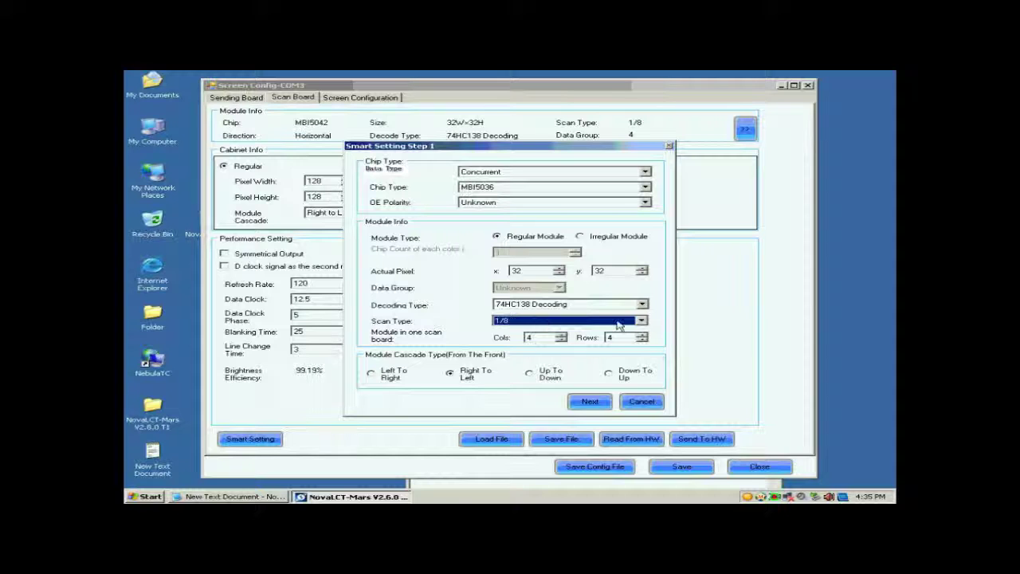
pyautogui.click(619, 325)
pyautogui.click(646, 365)
pyautogui.click(646, 365)
pyautogui.click(603, 336)
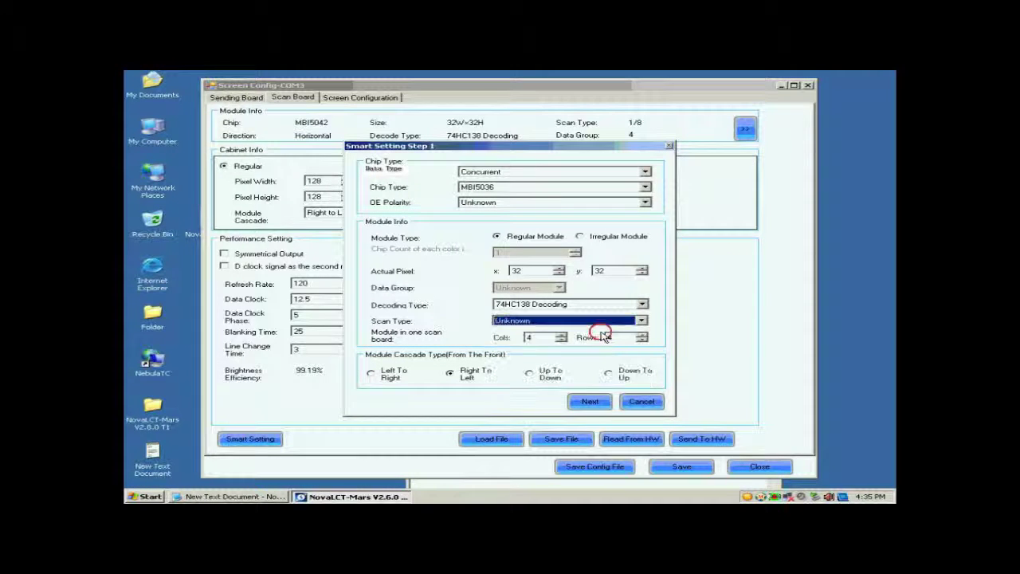
# Set the modules in one scan board to 1 column and 1 row with Right To Left cascade, and proceed to Smart Setting Step 2
pyautogui.doubleClick(548, 337)
pyautogui.write('1')
pyautogui.press('Tab')
pyautogui.write('1')
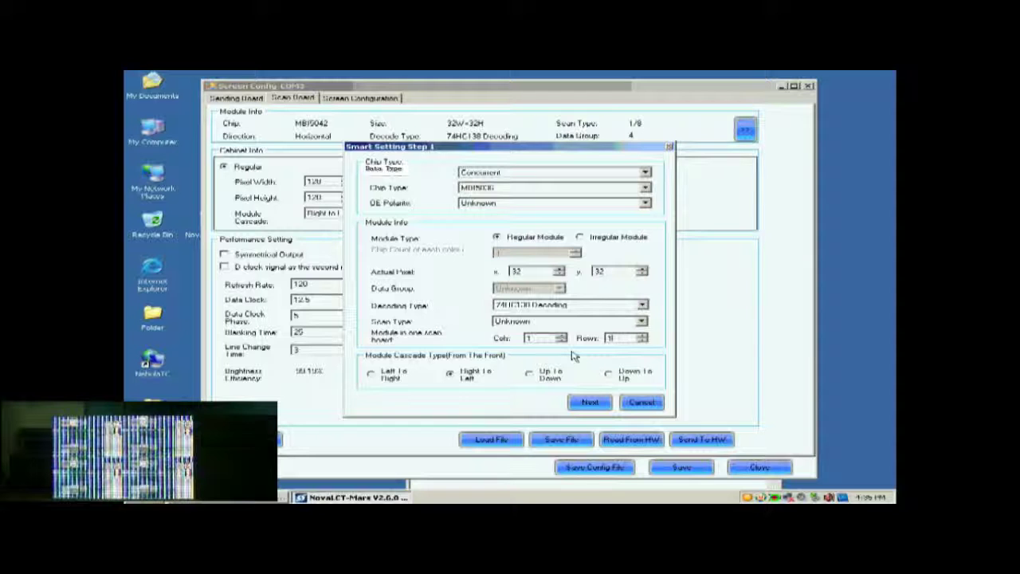
pyautogui.click(458, 375)
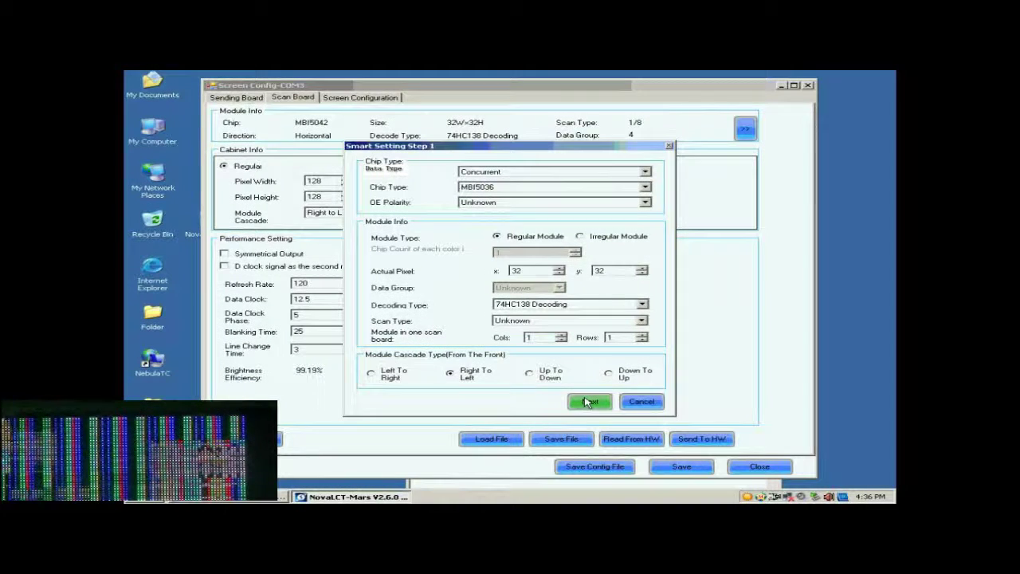
pyautogui.click(589, 402)
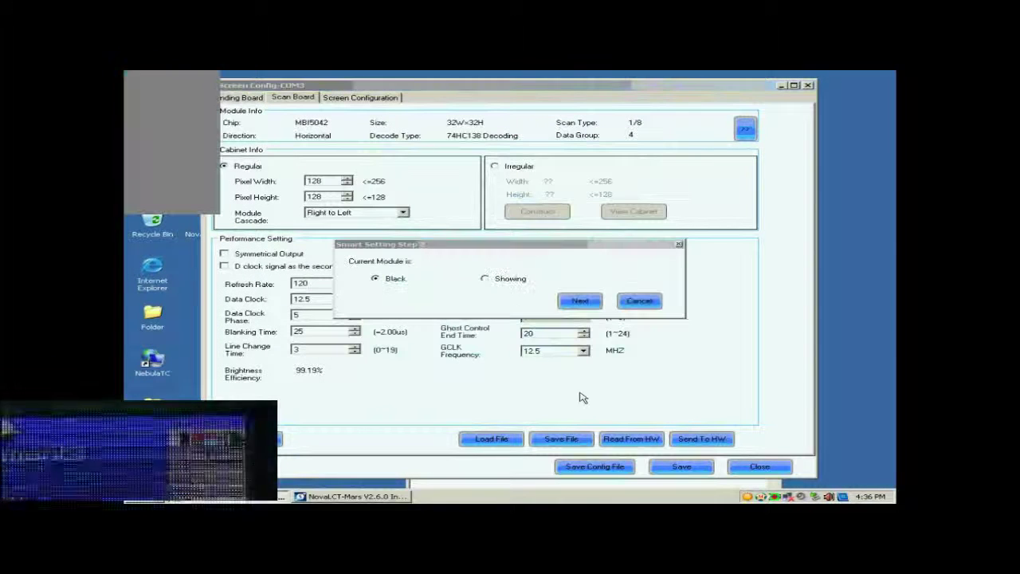
# Report the current module as Black and check statuses 1 to 4, keeping Red A, Green, Blue and Red B Or Black
pyautogui.click(577, 303)
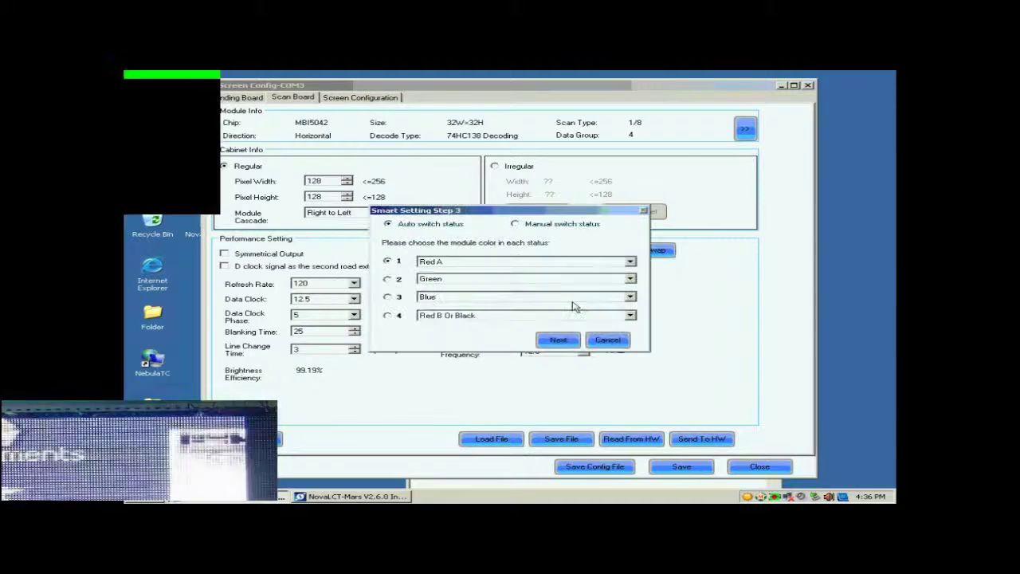
pyautogui.click(388, 279)
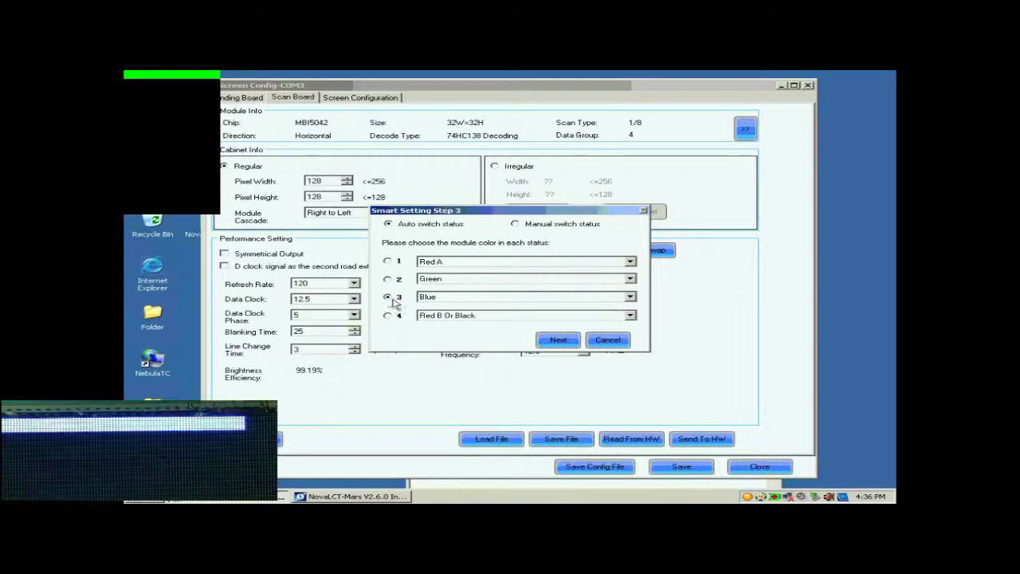
pyautogui.click(388, 316)
pyautogui.click(556, 340)
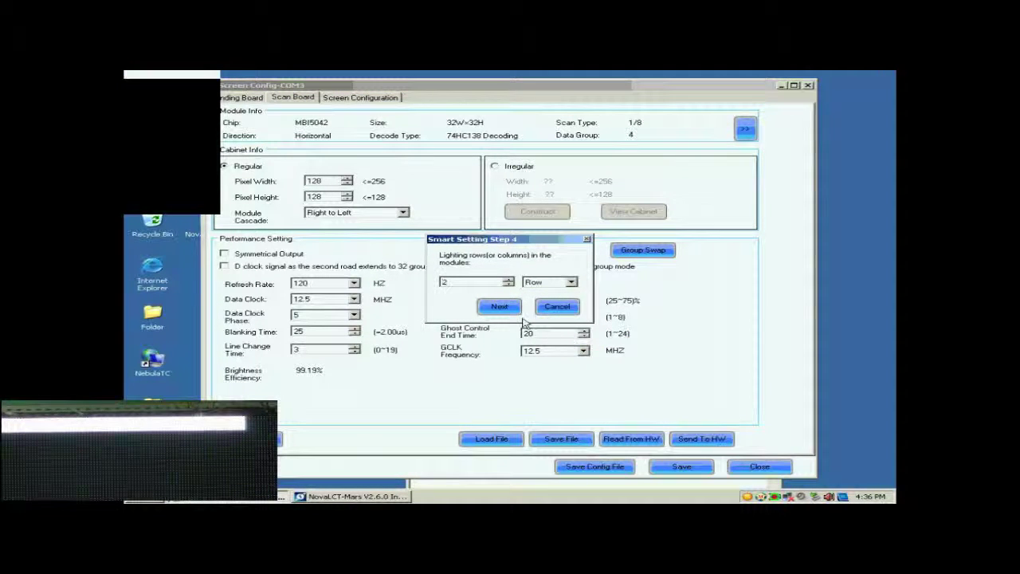
# Enter the number of lighting rows in the module for Smart Setting Step 4 and submit it
pyautogui.click(468, 283)
pyautogui.moveTo(468, 283); pyautogui.dragTo(407, 280)
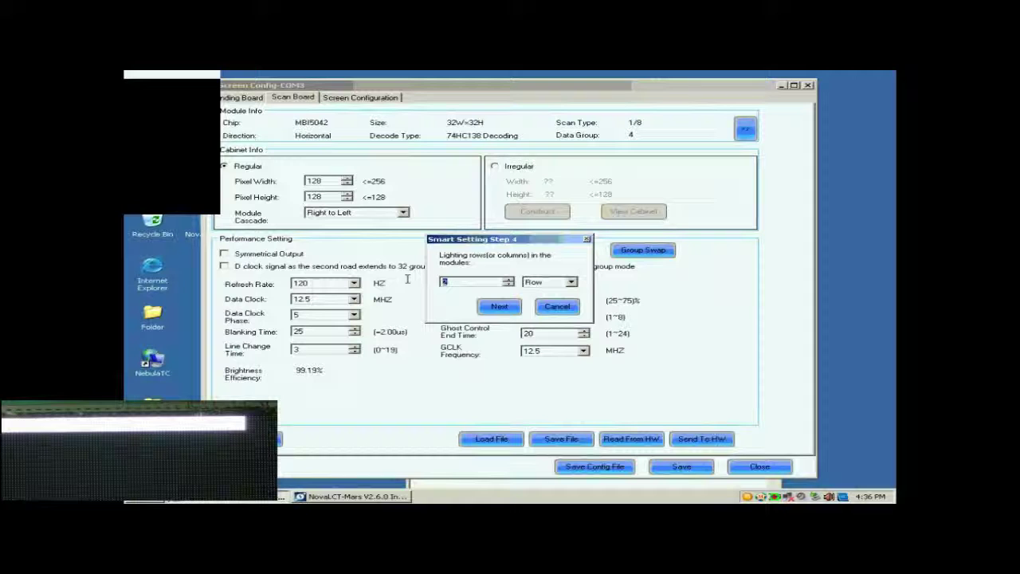
pyautogui.click(502, 307)
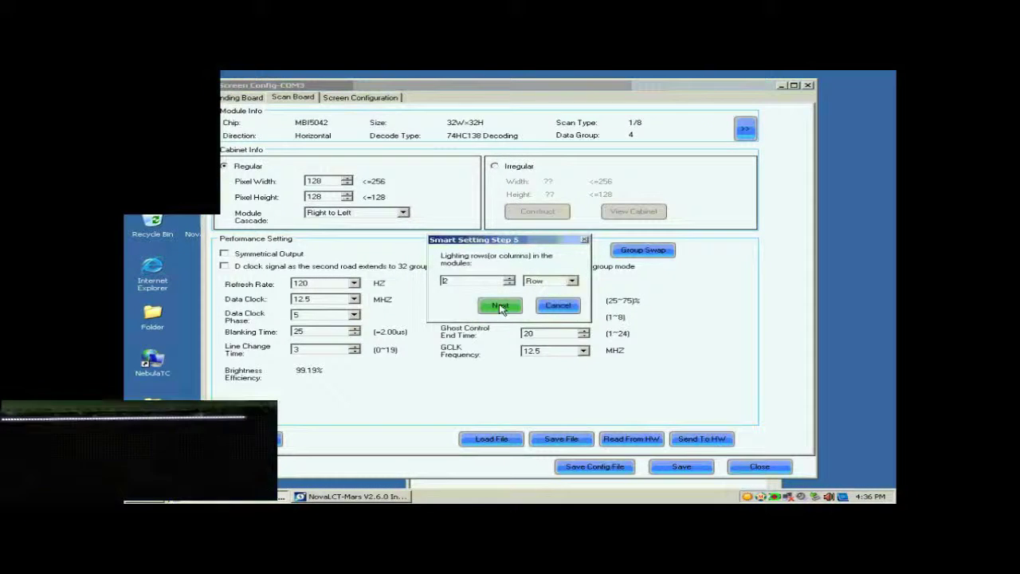
# Set the lighting rows in Smart Setting Step 5 to 1 Row and continue to the point grid
pyautogui.moveTo(486, 281); pyautogui.dragTo(430, 284)
pyautogui.write('1')
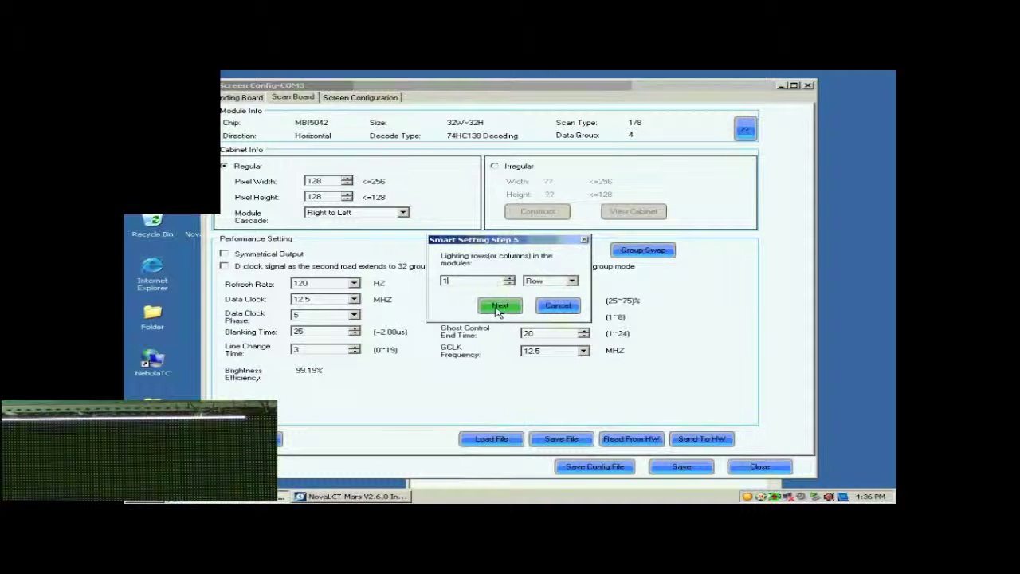
pyautogui.click(499, 307)
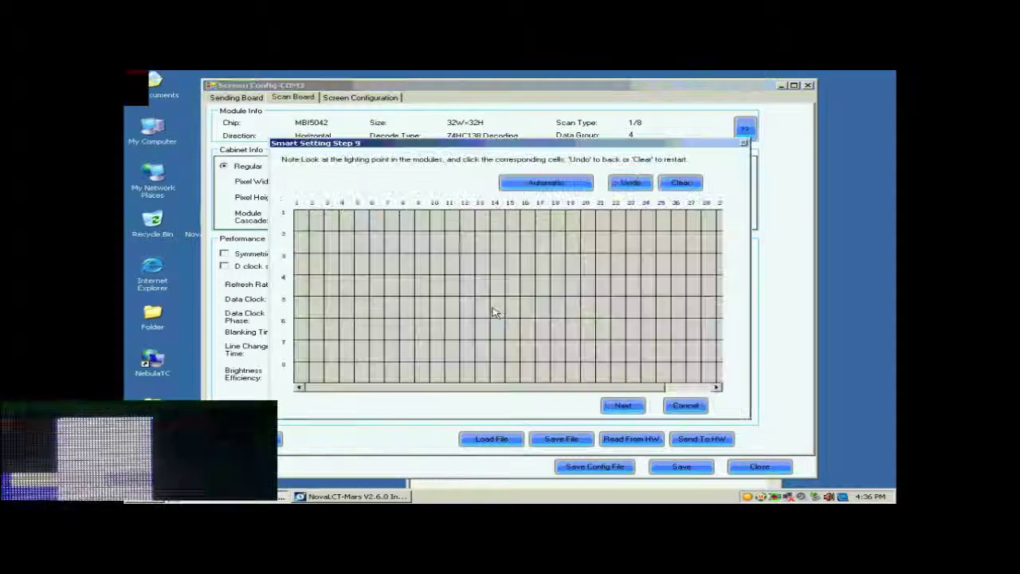
# Mark the lighting points along row 1 from column 1 through 17 and fill in the rest of the row automatically
pyautogui.click(303, 222)
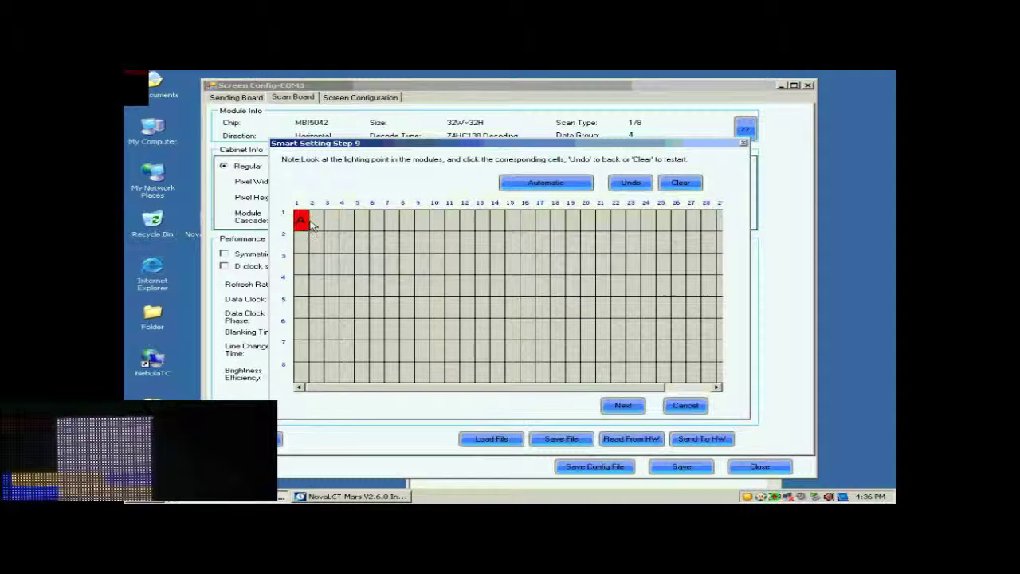
pyautogui.click(318, 222)
pyautogui.click(331, 222)
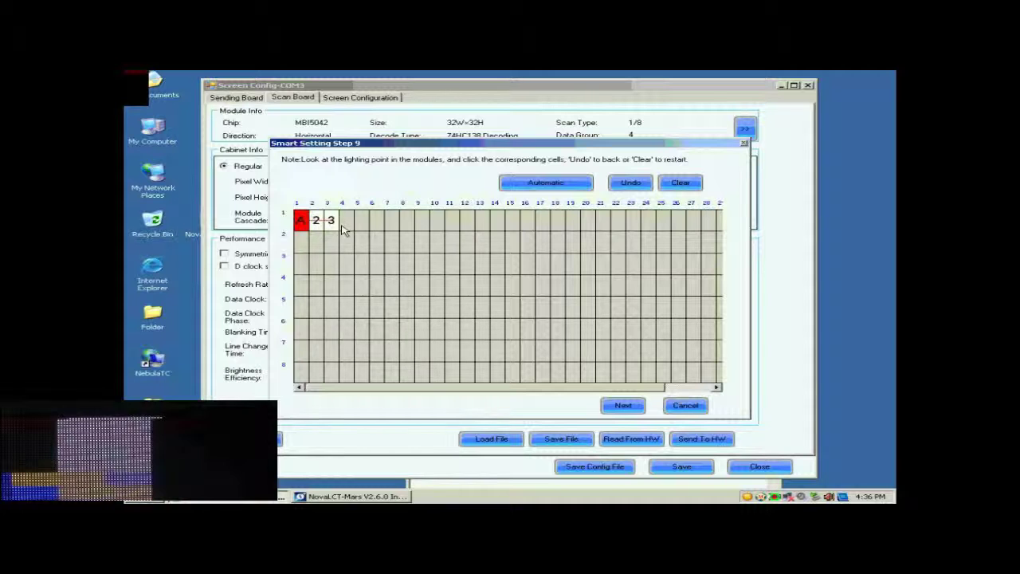
pyautogui.click(346, 222)
pyautogui.click(361, 222)
pyautogui.click(376, 222)
pyautogui.click(391, 222)
pyautogui.click(405, 221)
pyautogui.click(421, 222)
pyautogui.click(436, 221)
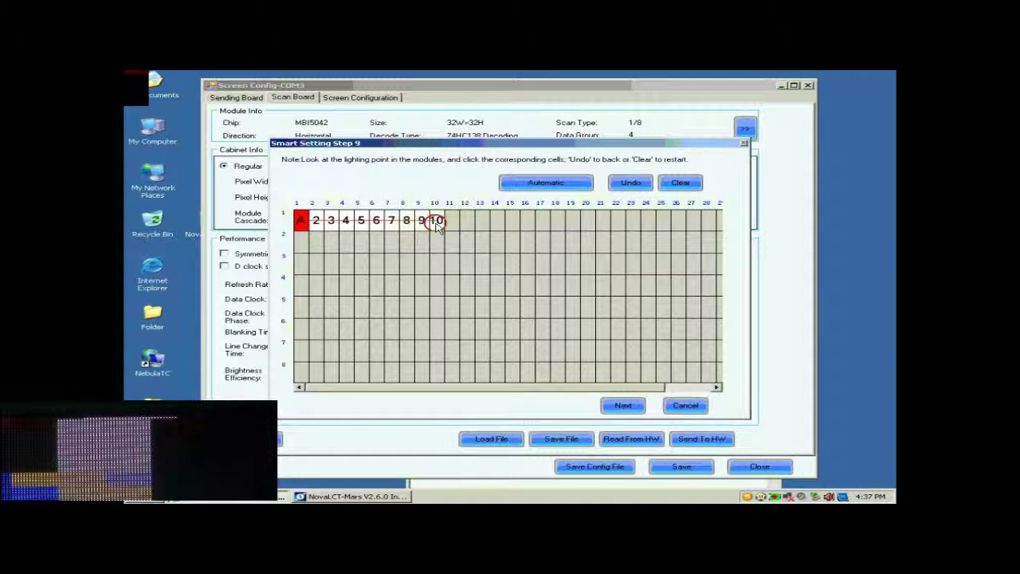
pyautogui.click(451, 222)
pyautogui.click(466, 222)
pyautogui.click(481, 222)
pyautogui.click(497, 222)
pyautogui.click(512, 222)
pyautogui.click(527, 221)
pyautogui.click(542, 221)
pyautogui.click(547, 183)
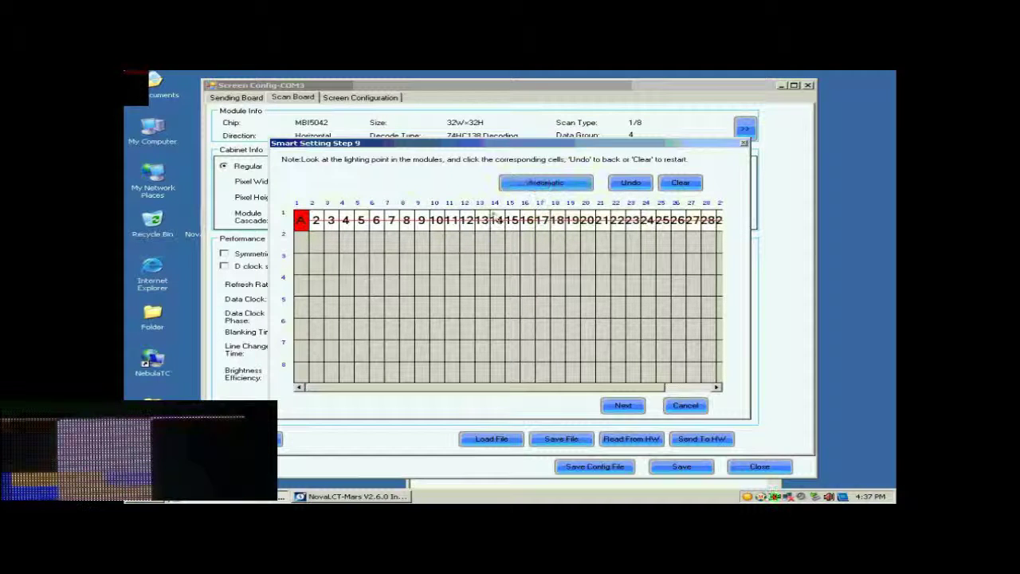
# Mark the lighting points in column 1 for rows 2 through 8 to complete the line table
pyautogui.click(301, 241)
pyautogui.click(301, 263)
pyautogui.click(300, 285)
pyautogui.click(300, 307)
pyautogui.click(300, 328)
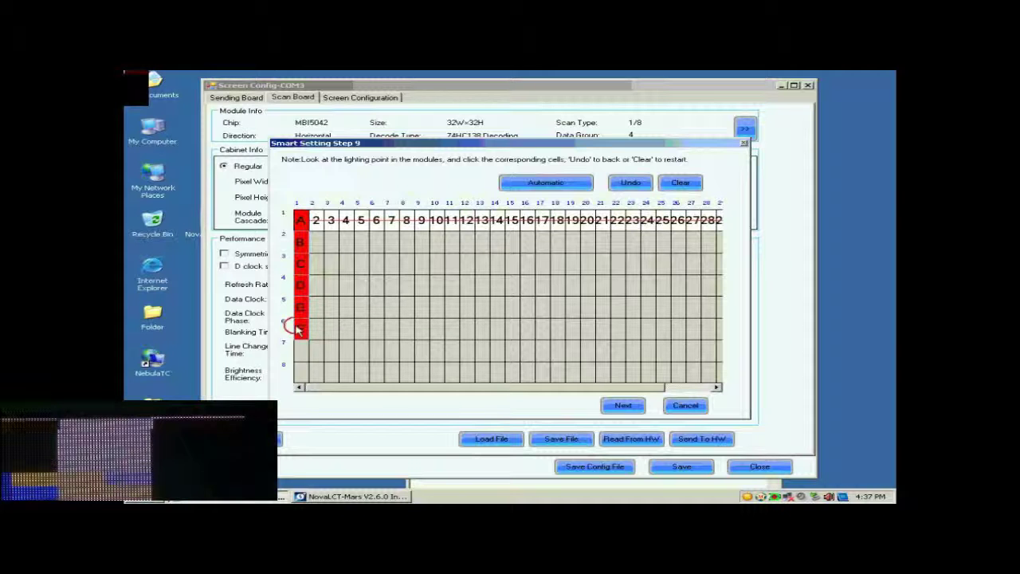
pyautogui.click(300, 349)
pyautogui.click(300, 371)
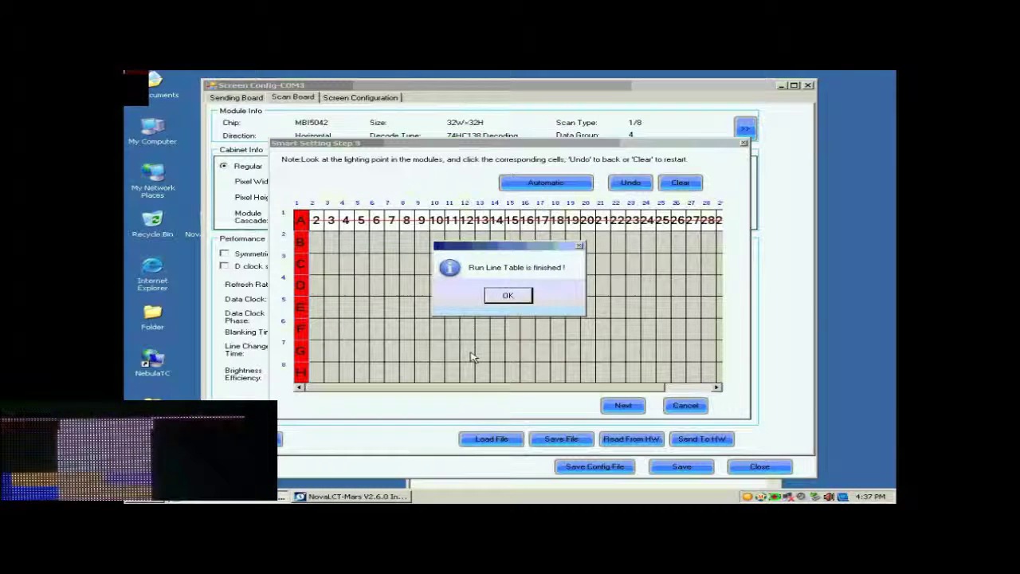
pyautogui.click(508, 297)
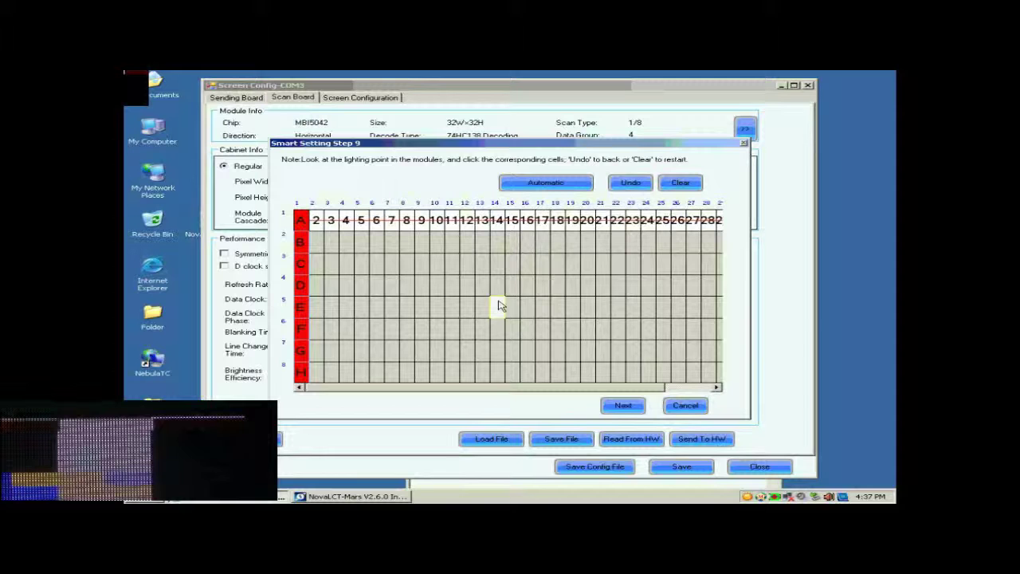
# Finish the smart setting wizard and return to the scan board settings
pyautogui.click(624, 405)
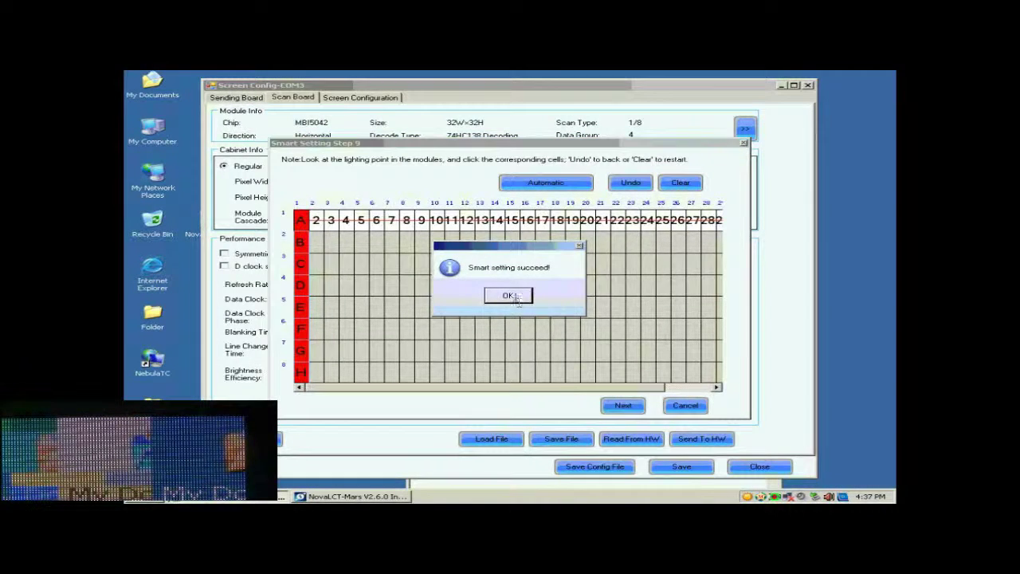
pyautogui.click(508, 295)
pyautogui.click(675, 348)
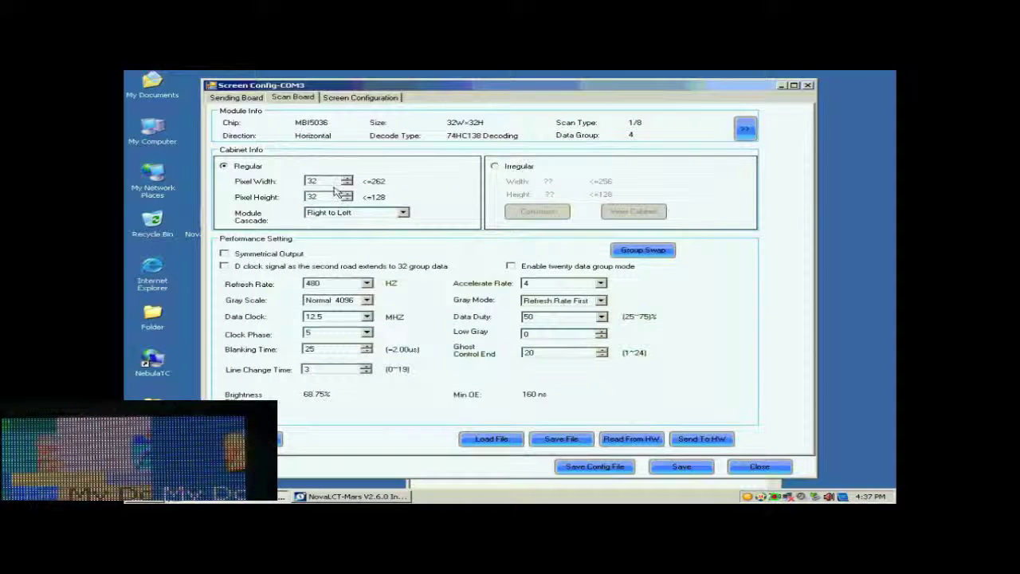
# Set the regular cabinet's pixel width and pixel height to 128 each
pyautogui.click(327, 182)
pyautogui.moveTo(326, 183); pyautogui.dragTo(292, 183)
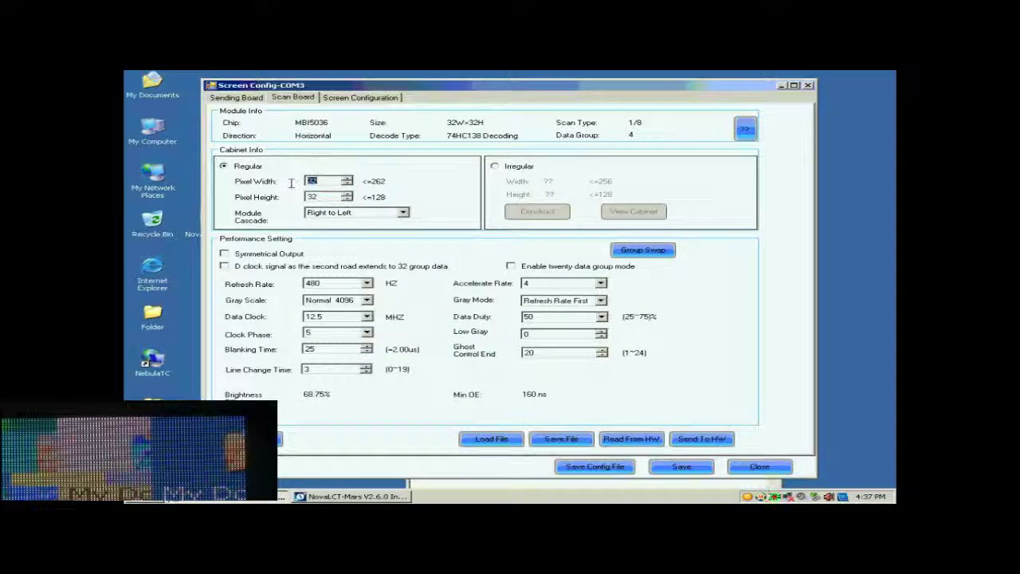
pyautogui.write('13')
pyautogui.write('8')
pyautogui.moveTo(325, 197); pyautogui.dragTo(288, 199)
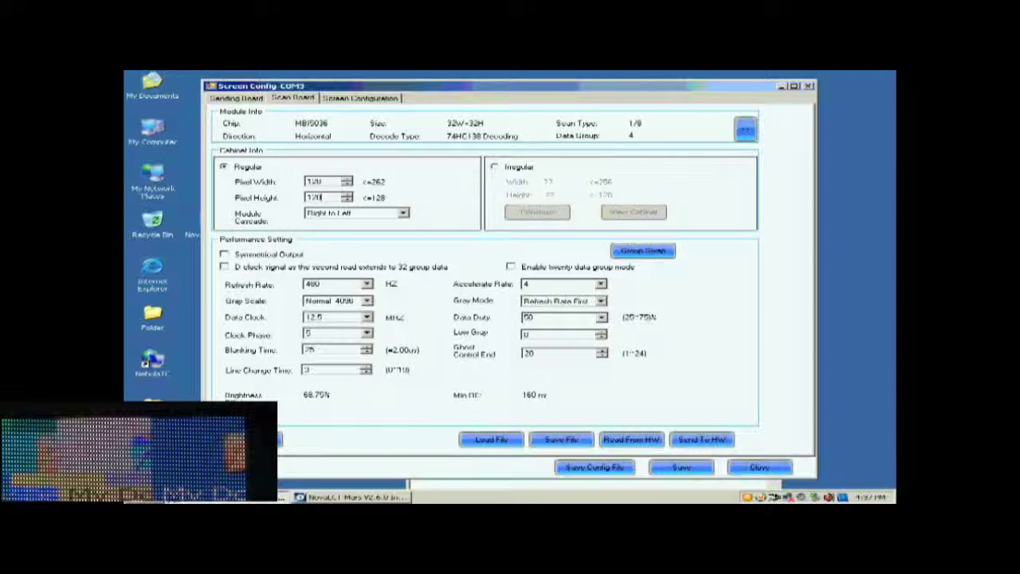
# Set the gray scale to Normal 16384, the gray mode to Refresh Rate First and the accelerate rate to 16
pyautogui.click(367, 300)
pyautogui.click(359, 355)
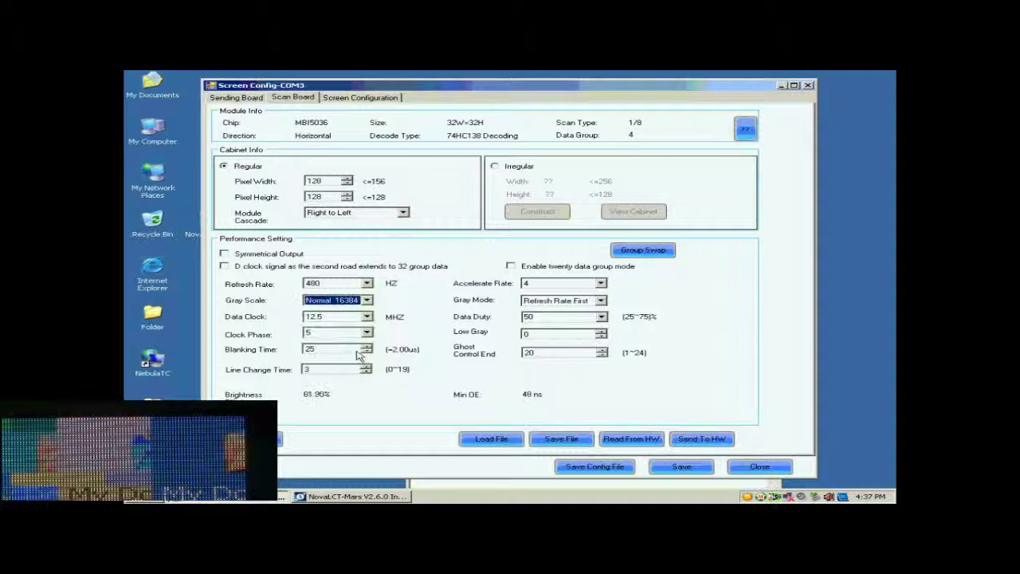
pyautogui.click(600, 301)
pyautogui.click(578, 318)
pyautogui.click(601, 283)
pyautogui.click(562, 322)
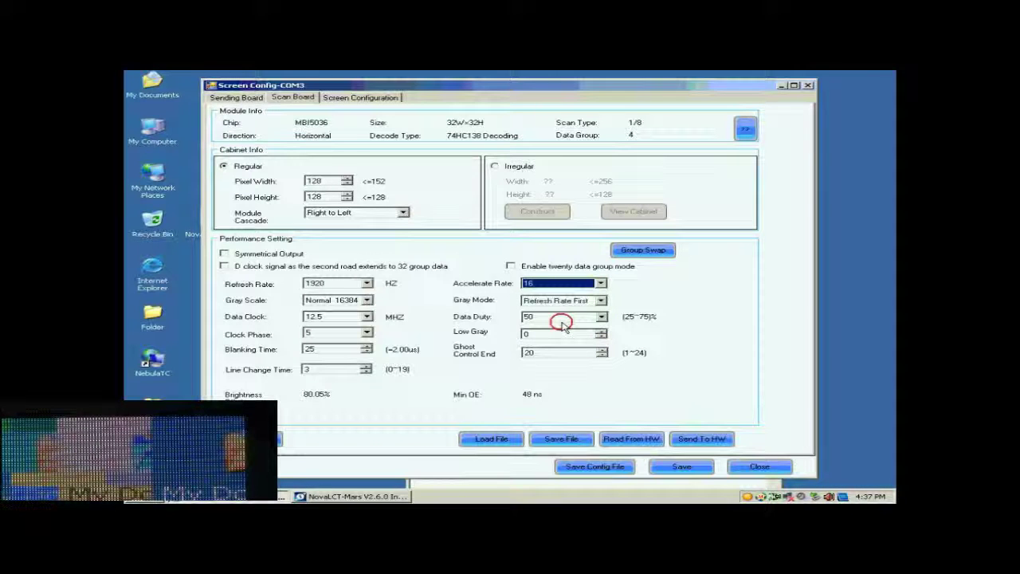
# Set the refresh rate to 2880 Hz and the data clock to 17.9 MHz
pyautogui.click(367, 284)
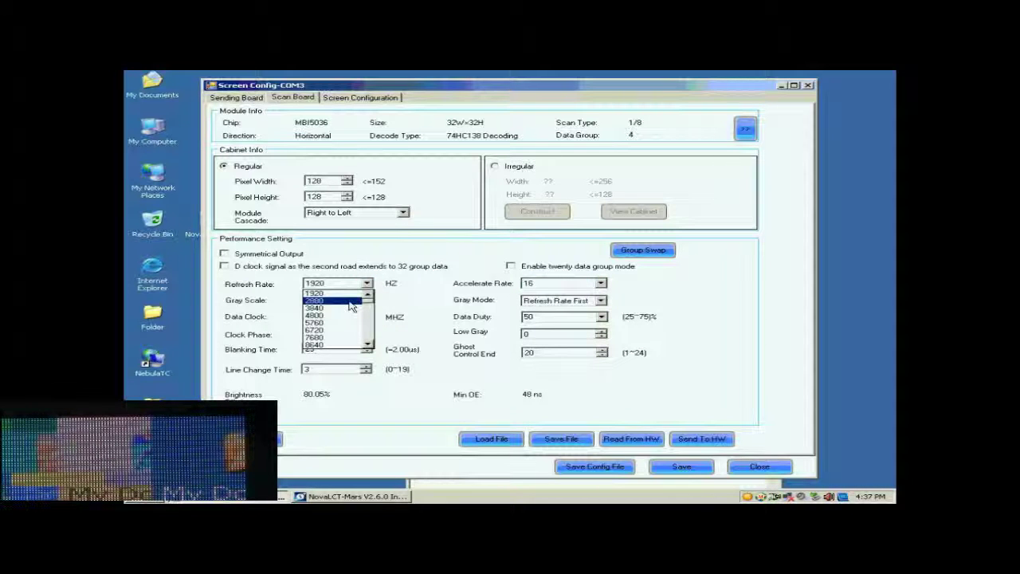
pyautogui.click(351, 311)
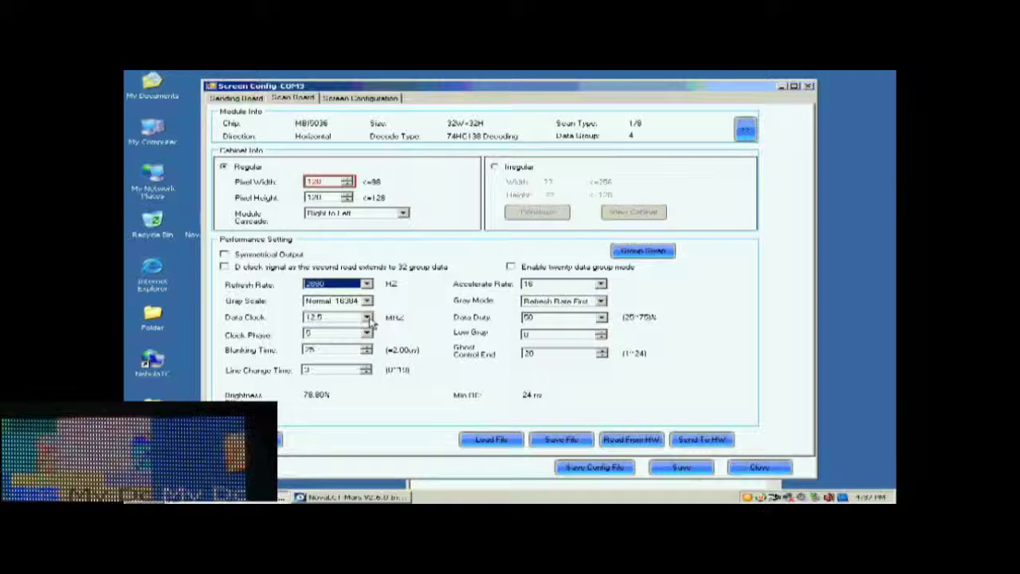
pyautogui.click(368, 317)
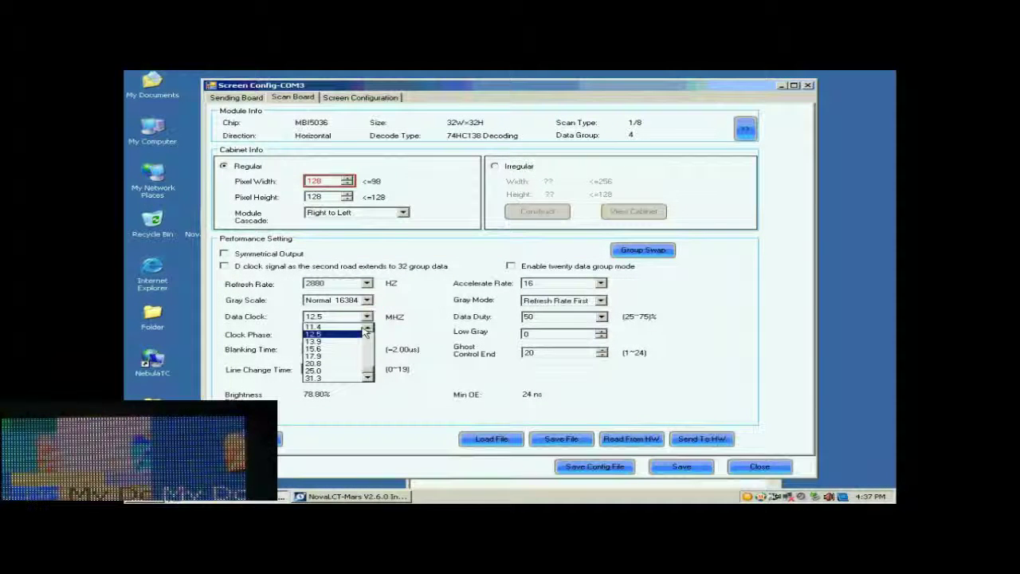
pyautogui.click(340, 357)
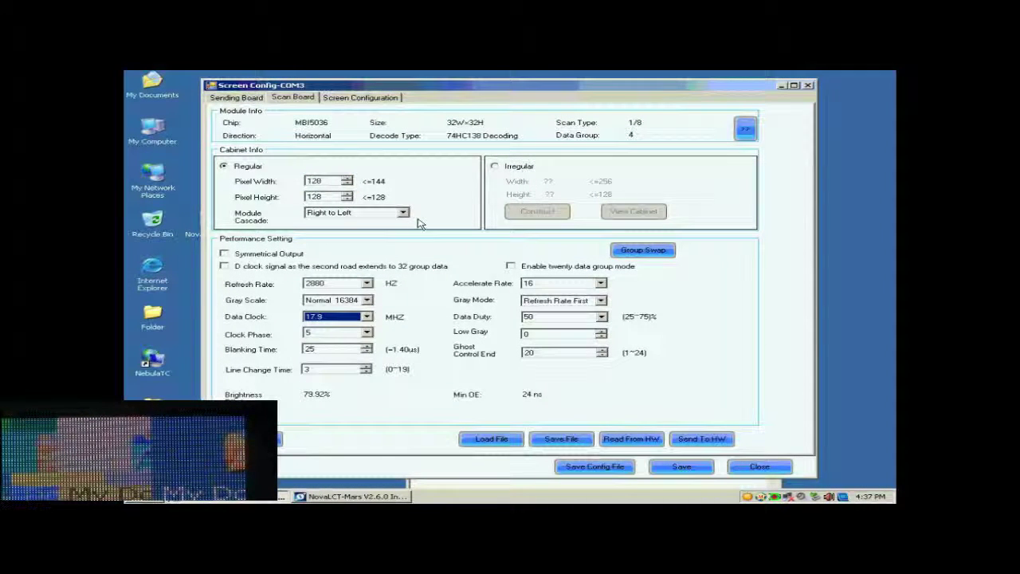
# Send the current performance parameters to all scan boards
pyautogui.click(695, 439)
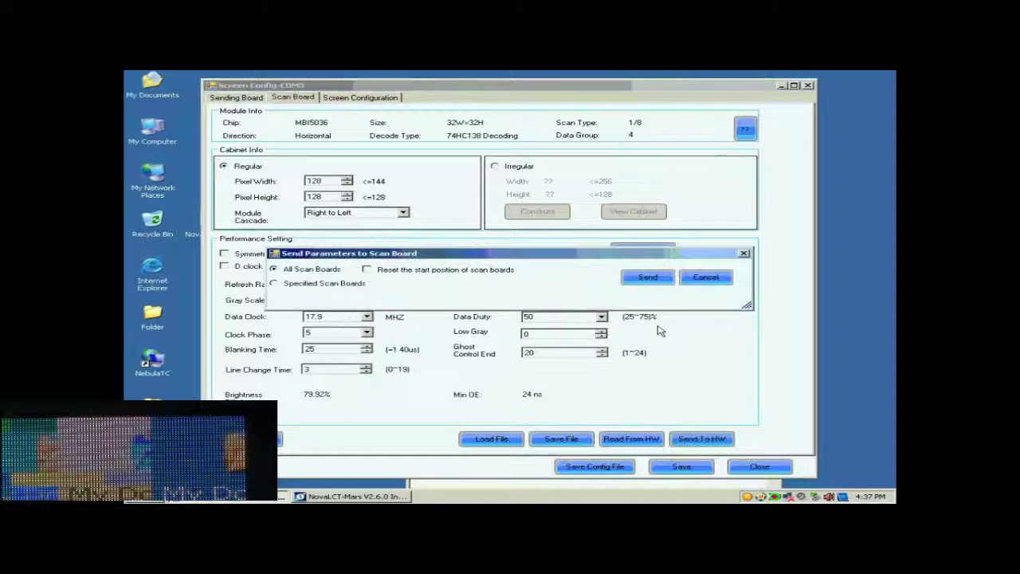
pyautogui.click(648, 279)
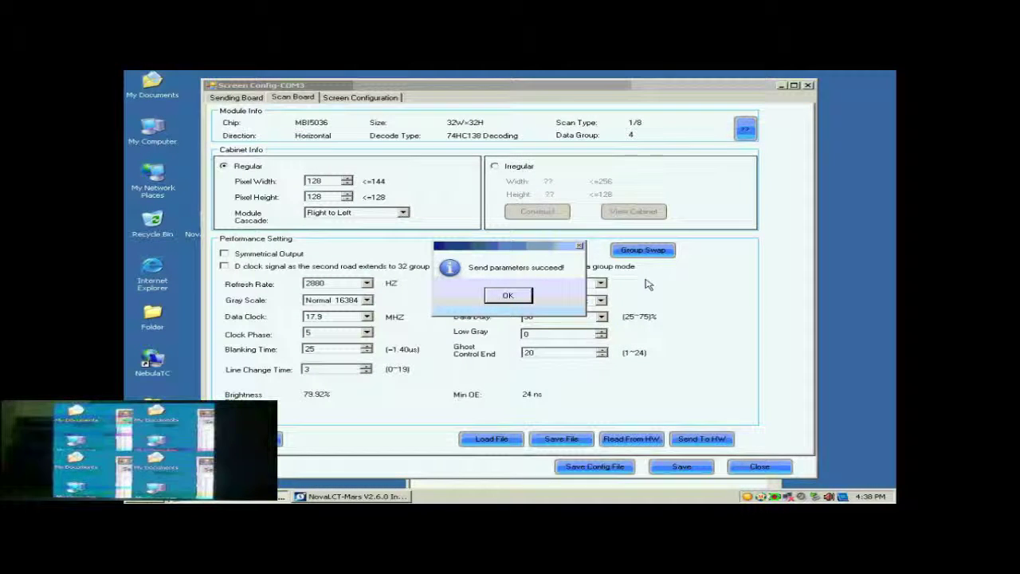
pyautogui.click(505, 295)
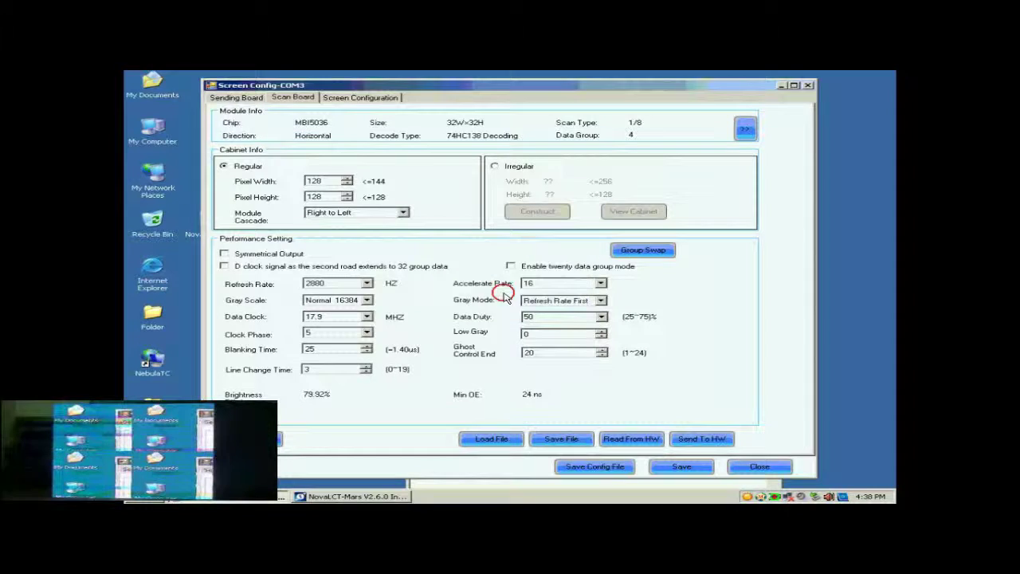
# Send a clock phase of 1 to all scan boards and save it to the hardware
pyautogui.click(366, 333)
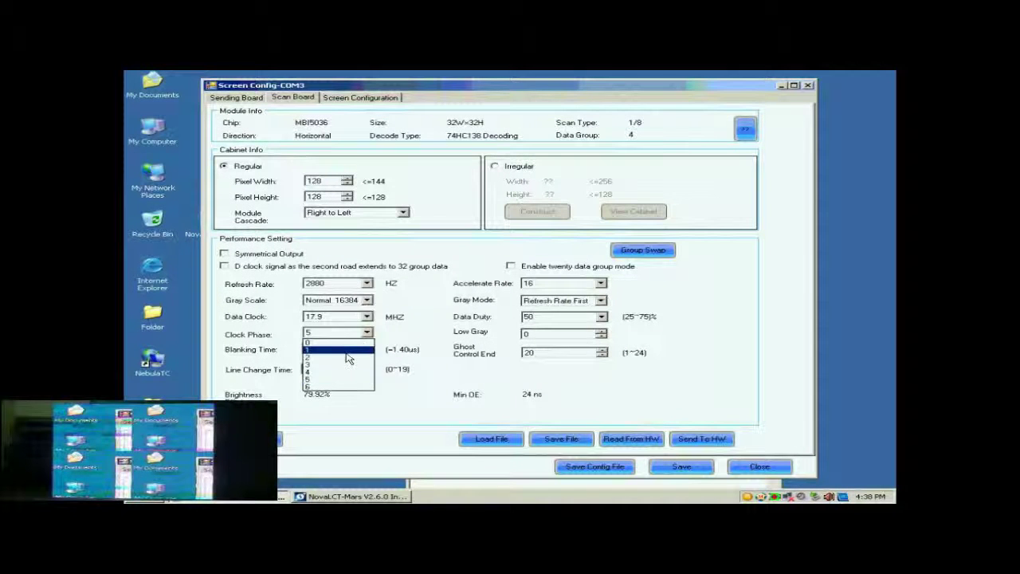
pyautogui.click(347, 352)
pyautogui.click(695, 440)
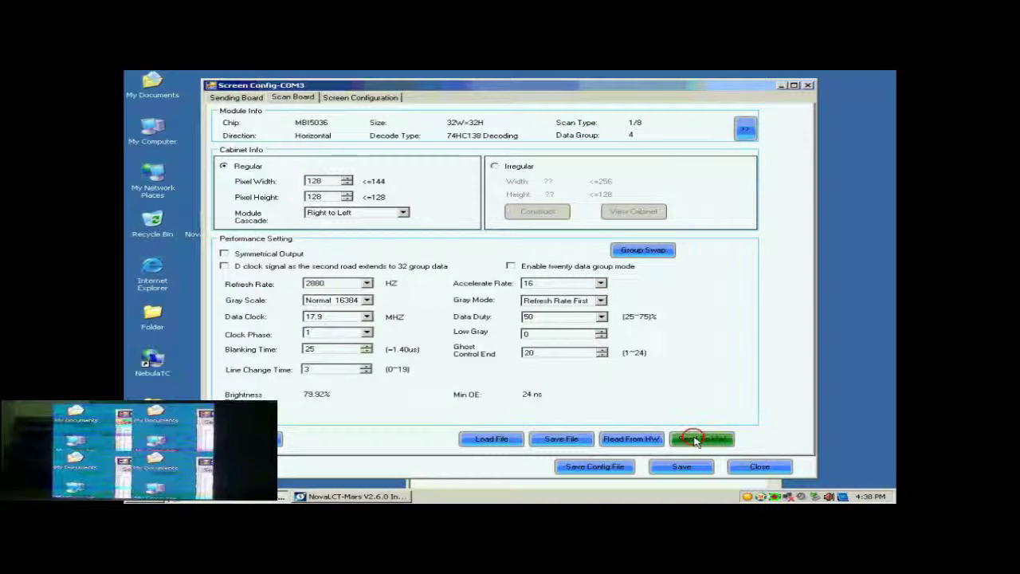
pyautogui.click(650, 277)
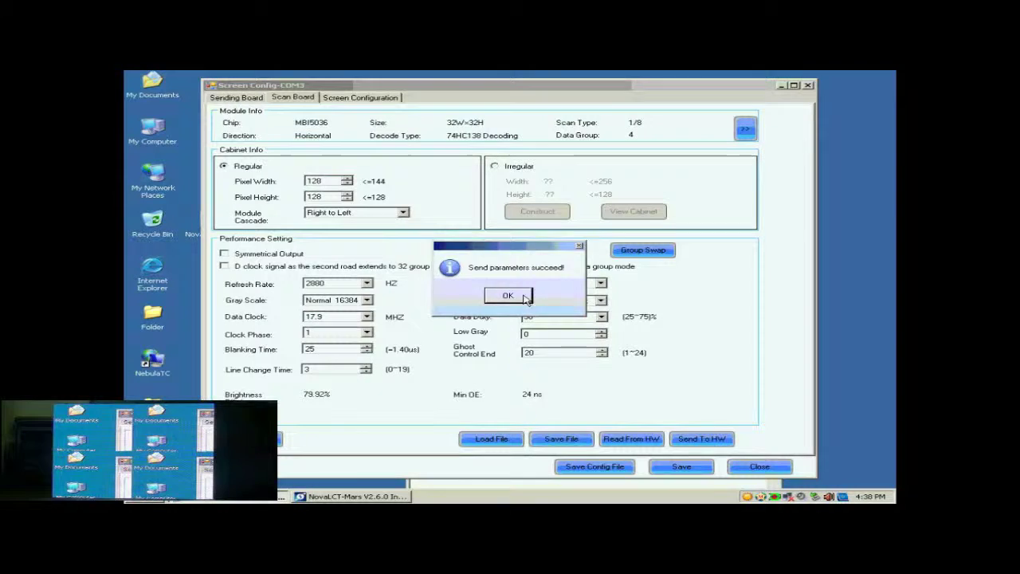
pyautogui.click(508, 296)
pyautogui.click(679, 467)
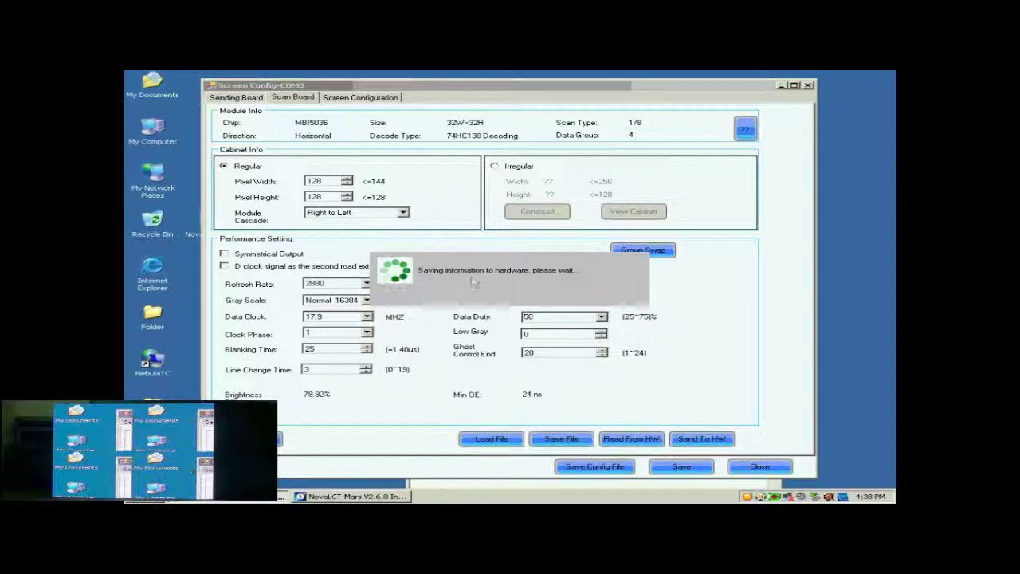
pyautogui.click(507, 294)
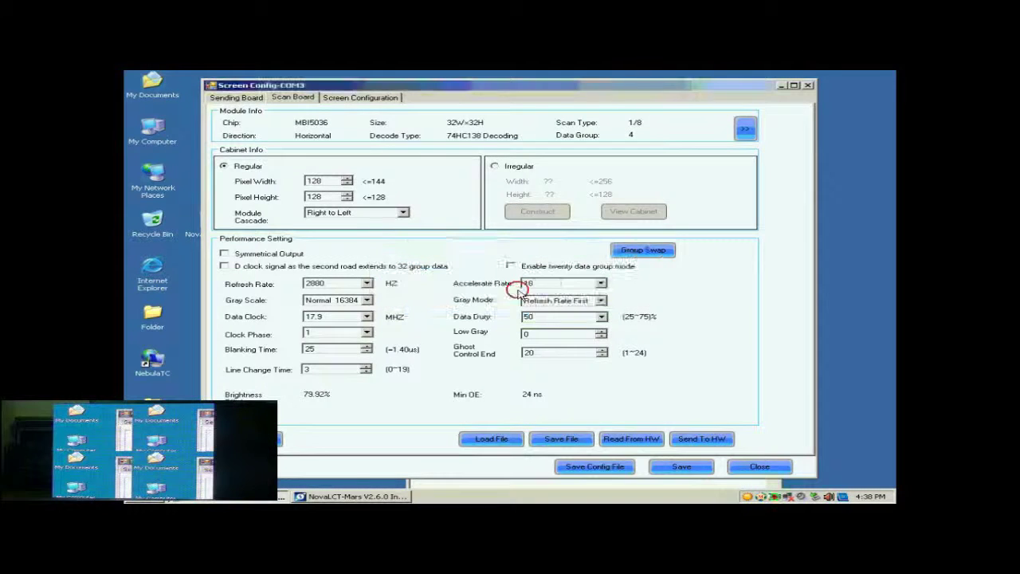
# Configure screen 1 as a Standard Screen, with sending board 1 and port 1 selected
pyautogui.click(349, 98)
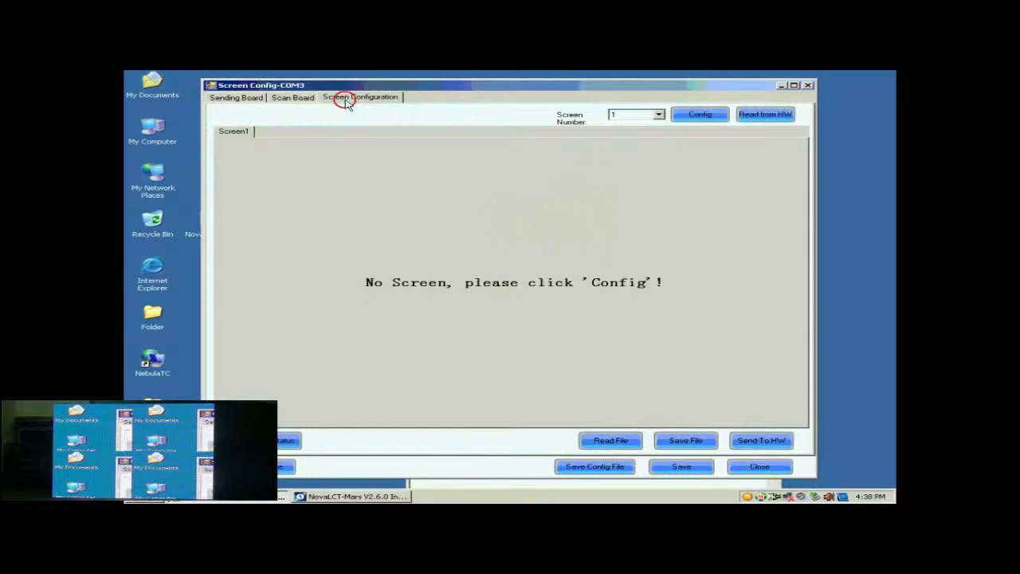
pyautogui.click(699, 115)
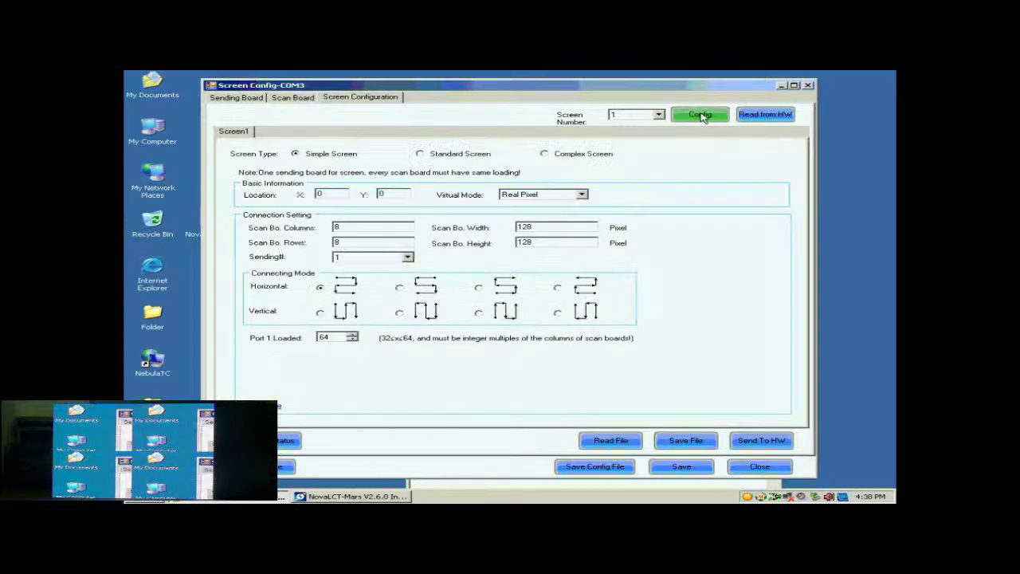
pyautogui.click(436, 157)
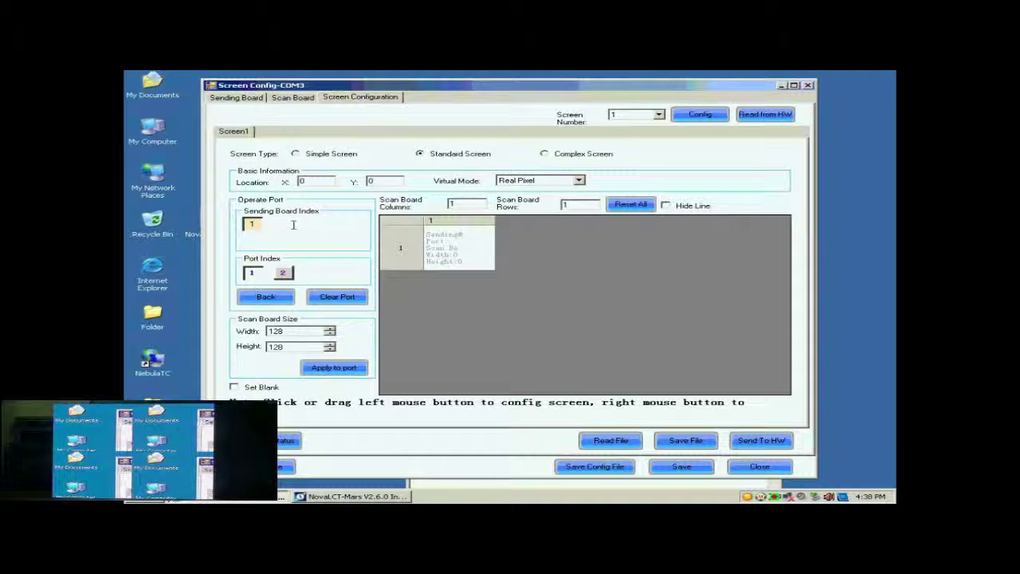
pyautogui.click(252, 225)
pyautogui.click(253, 273)
# Set the screen layout to 2 scan board columns and 2 scan board rows
pyautogui.doubleClick(455, 204)
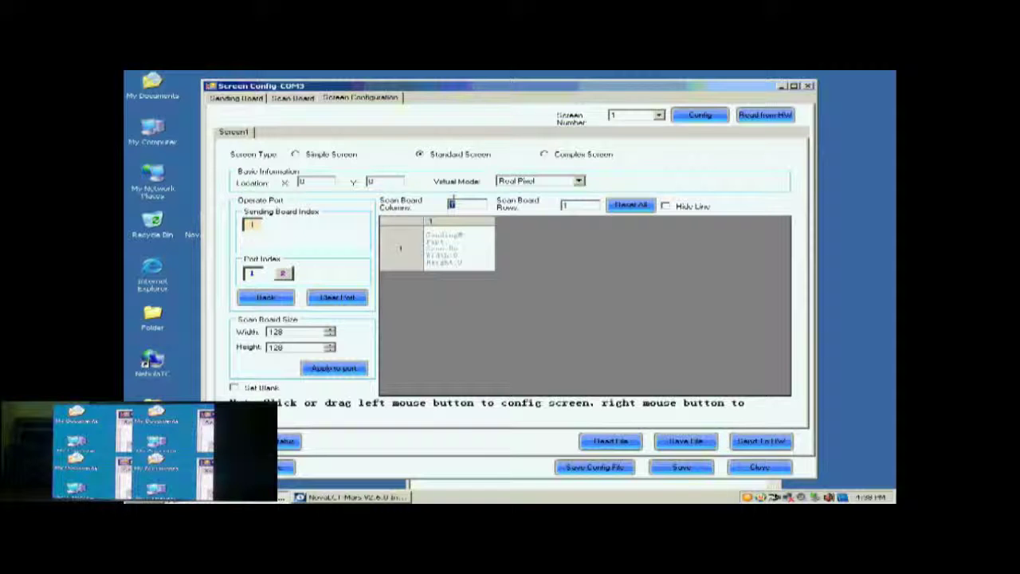
pyautogui.write('2')
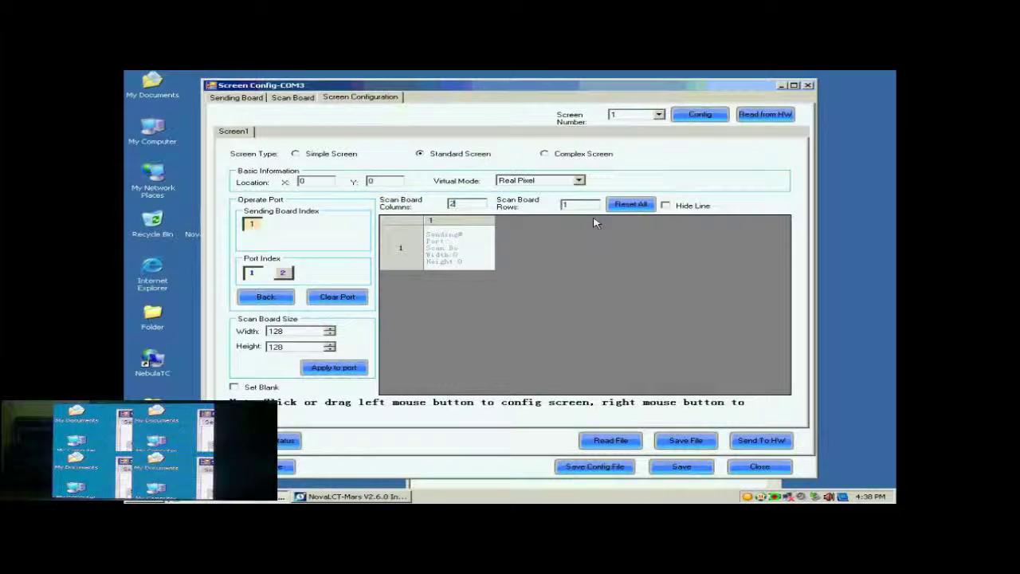
pyautogui.doubleClick(574, 204)
pyautogui.write('3')
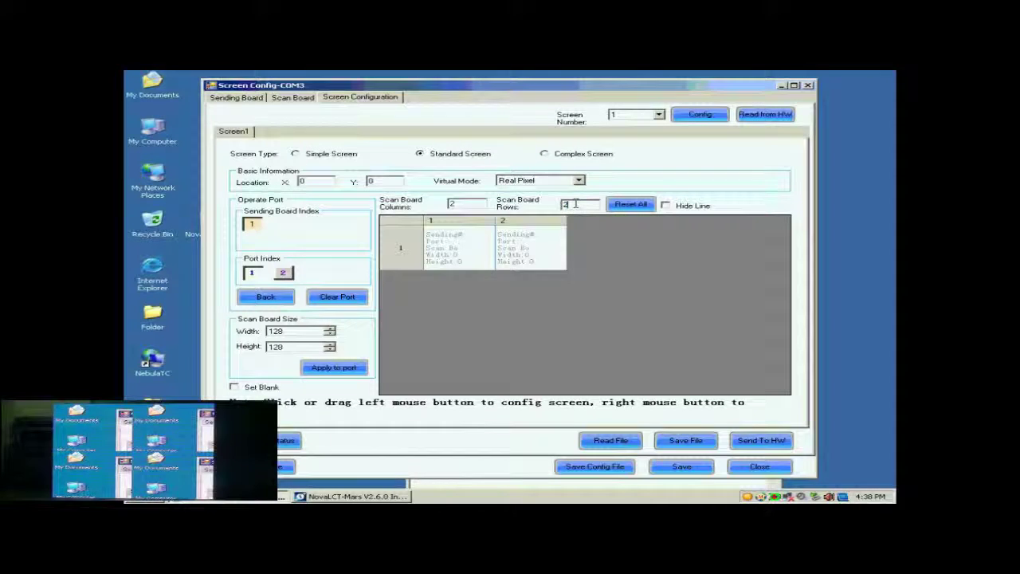
pyautogui.click(620, 205)
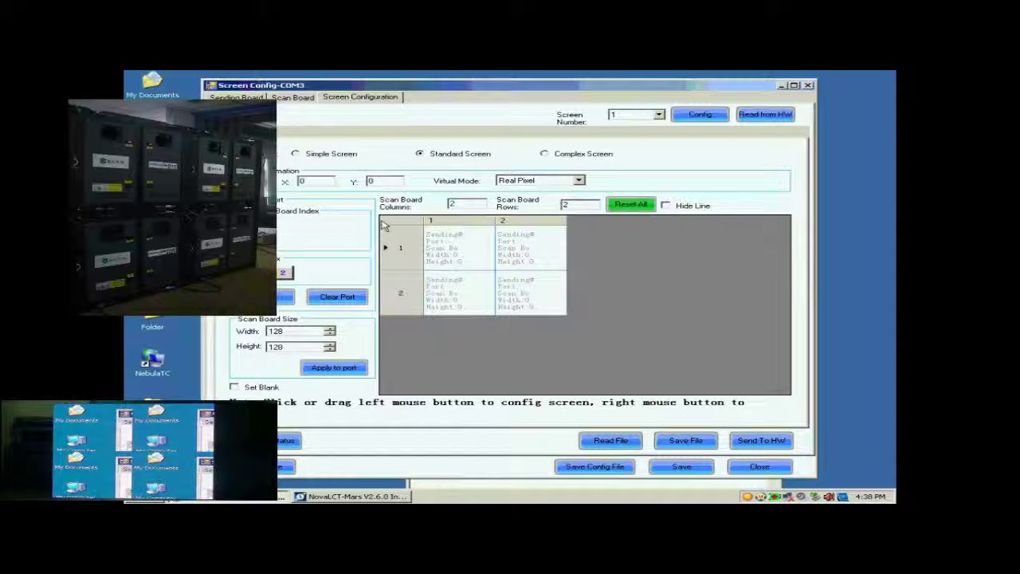
# Connect the 128 × 128 scan boards in order: row 1 column 2, row 1 column 1, row 2 column 1, row 2 column 2
pyautogui.click(275, 332)
pyautogui.click(277, 347)
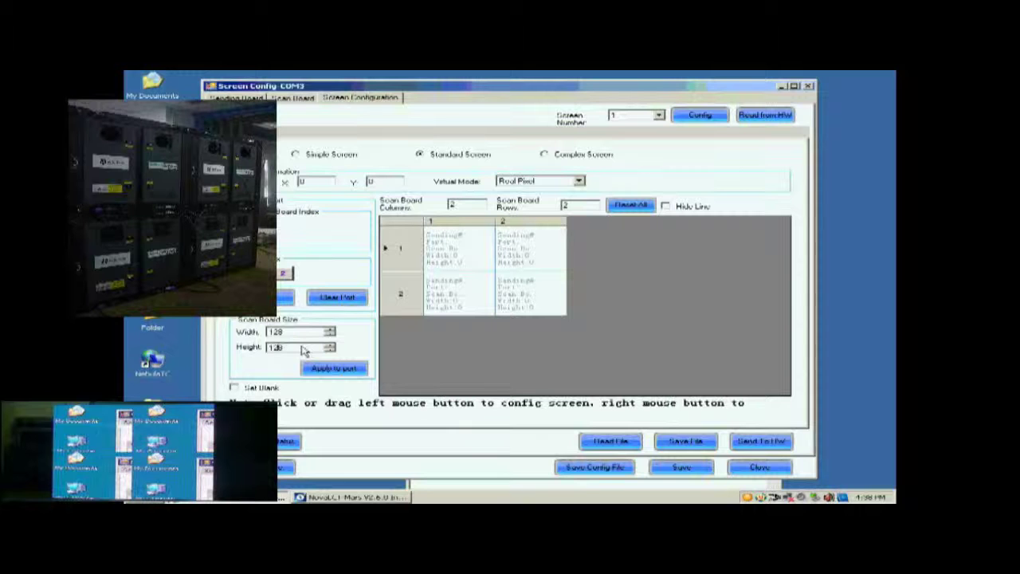
pyautogui.click(514, 251)
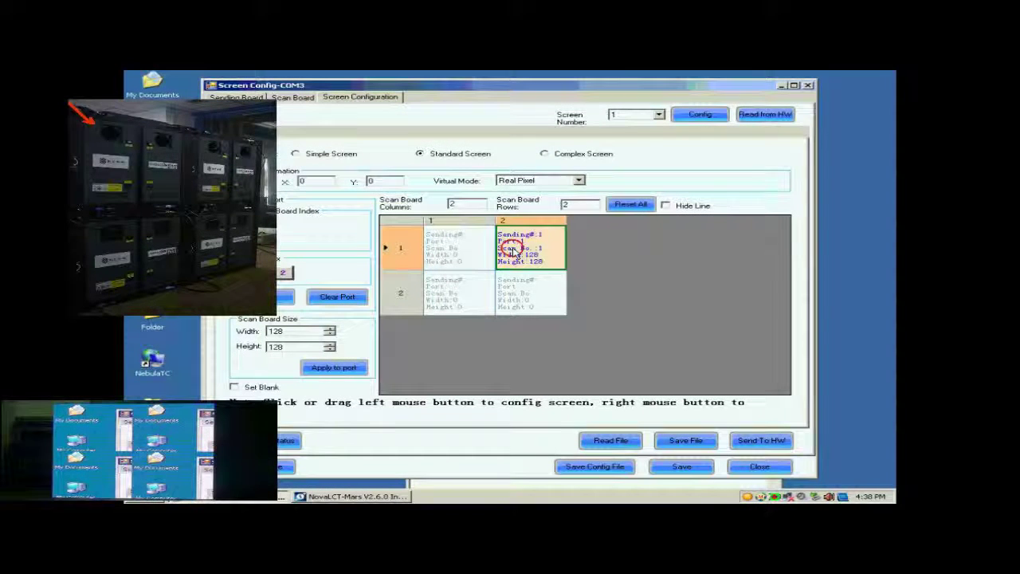
pyautogui.click(467, 251)
pyautogui.click(468, 288)
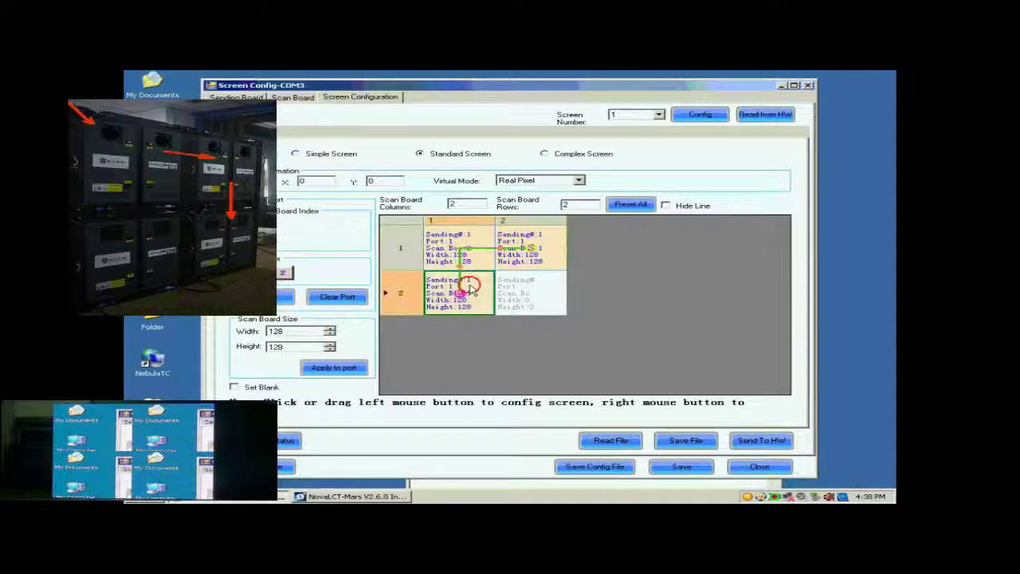
pyautogui.click(538, 292)
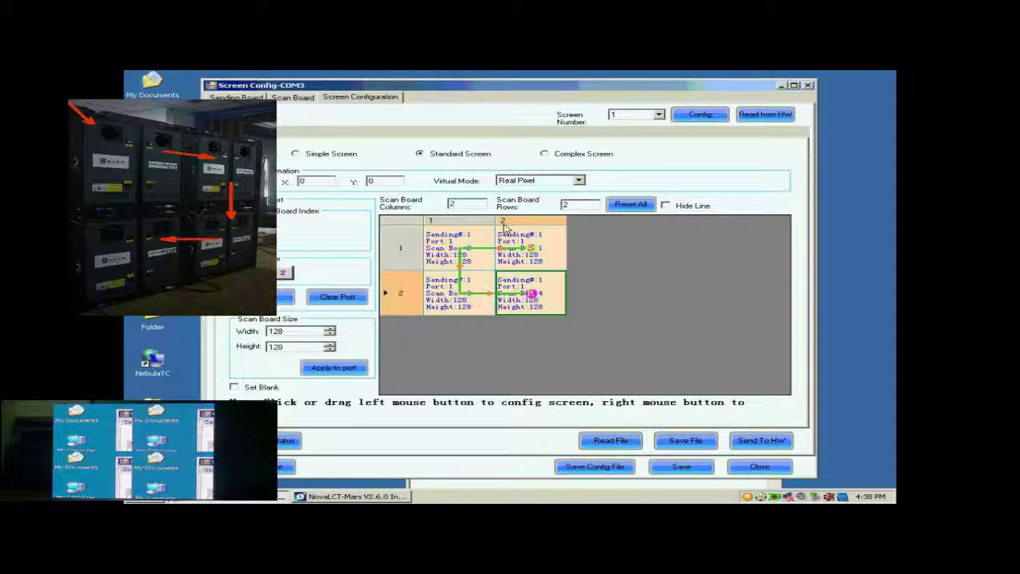
# Send the screen connection layout to the hardware and save it there
pyautogui.click(750, 439)
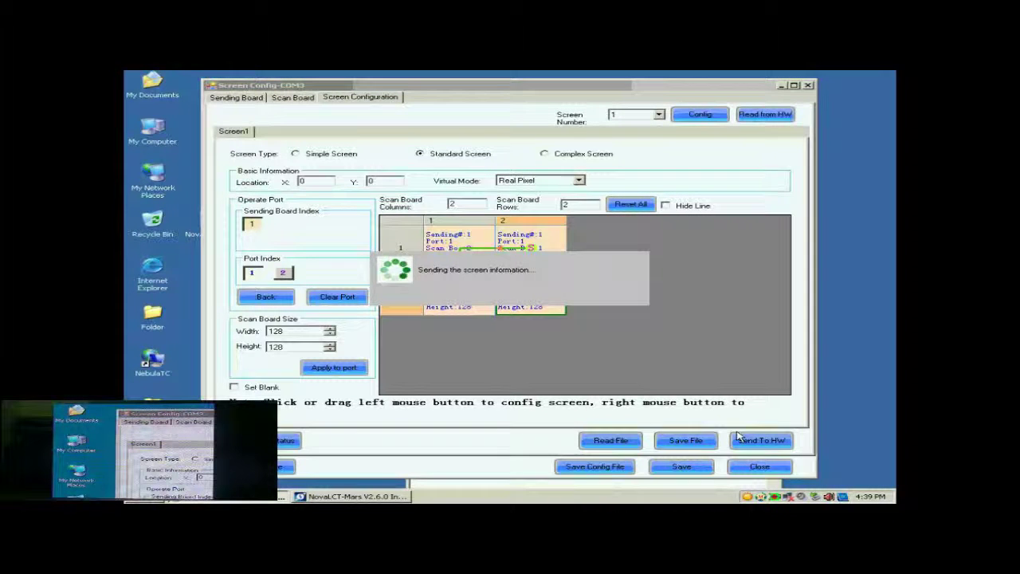
pyautogui.click(507, 295)
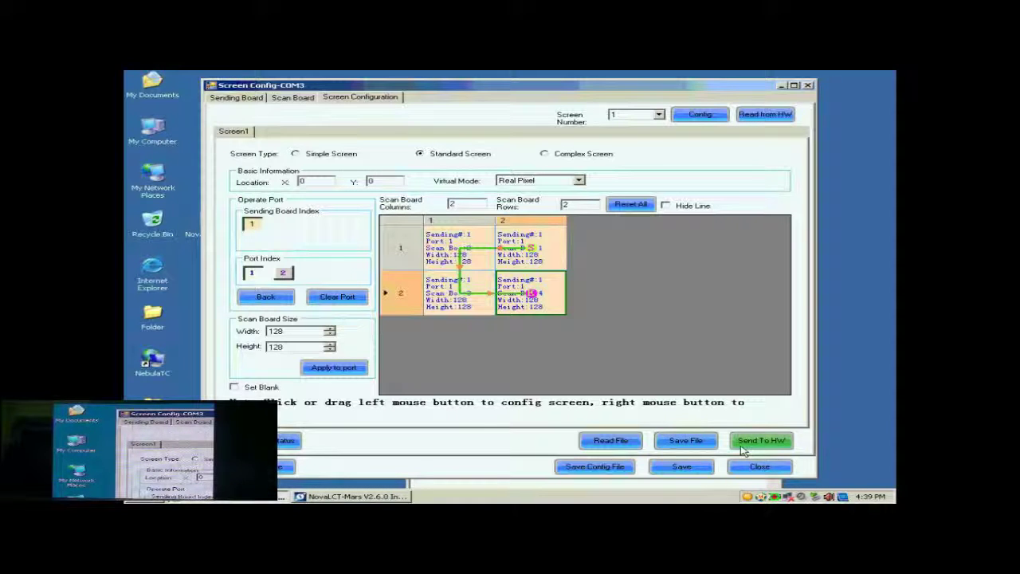
pyautogui.click(700, 468)
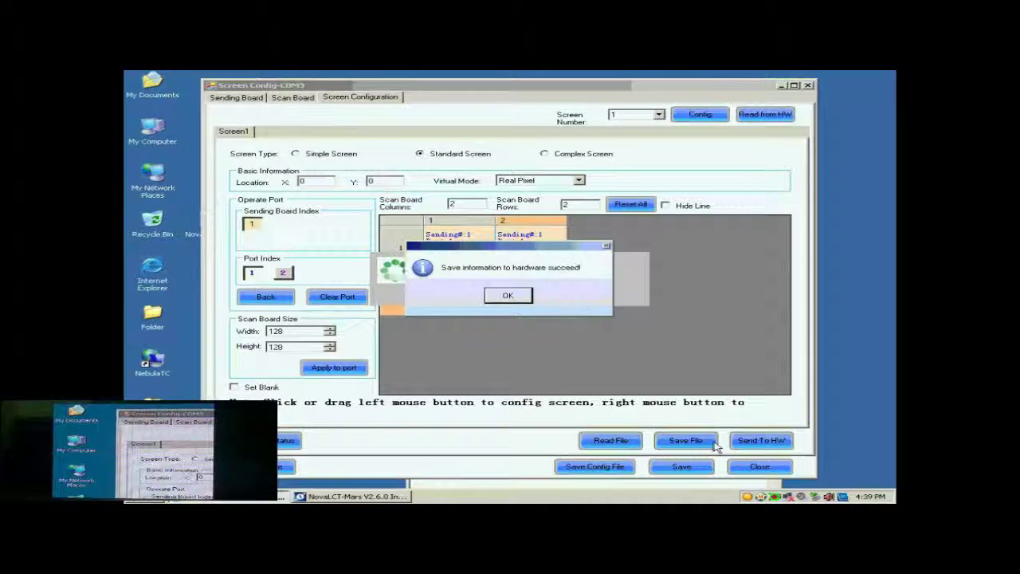
pyautogui.click(525, 297)
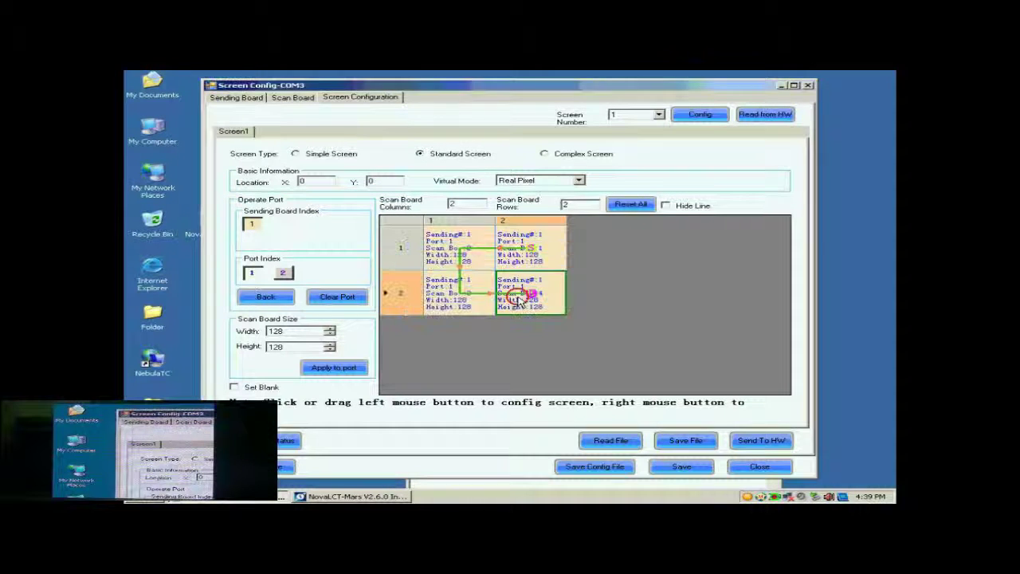
# Save the system configuration file to the Desktop as "buckup data" and close the screen configuration window
pyautogui.click(598, 468)
pyautogui.click(496, 336)
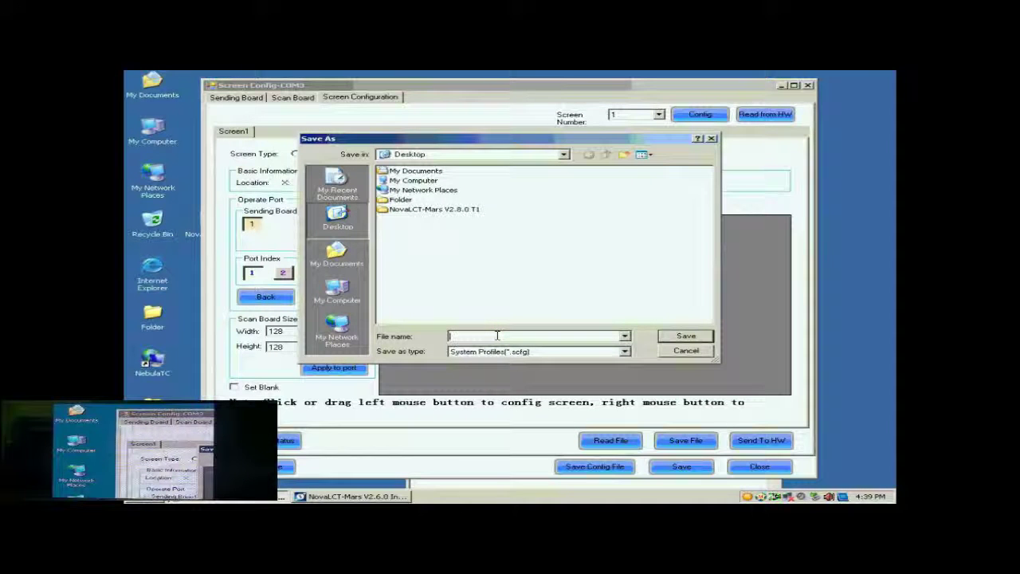
pyautogui.write('tuck')
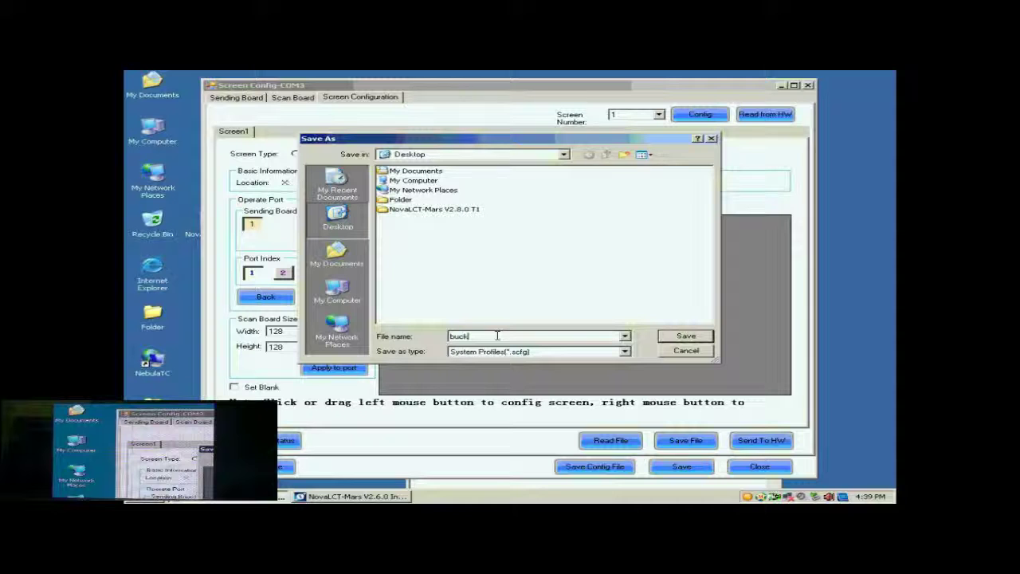
pyautogui.write('l')
pyautogui.write('p')
pyautogui.write(' data')
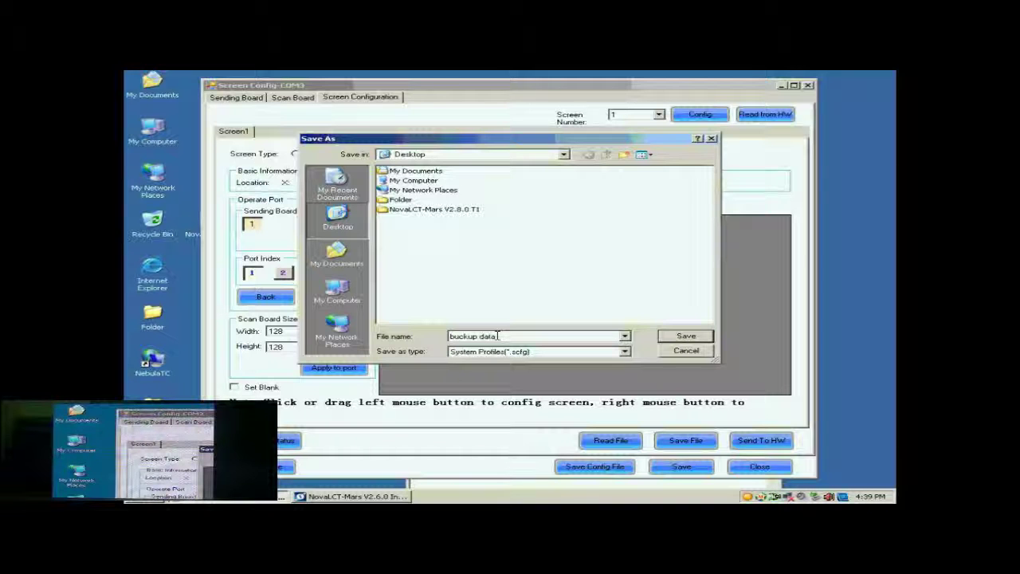
pyautogui.click(684, 336)
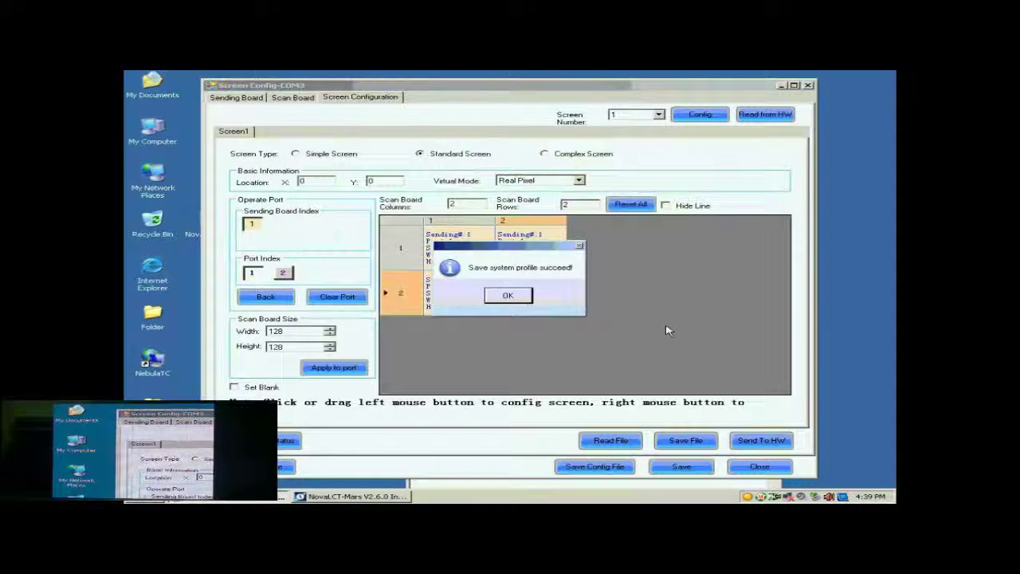
pyautogui.click(508, 295)
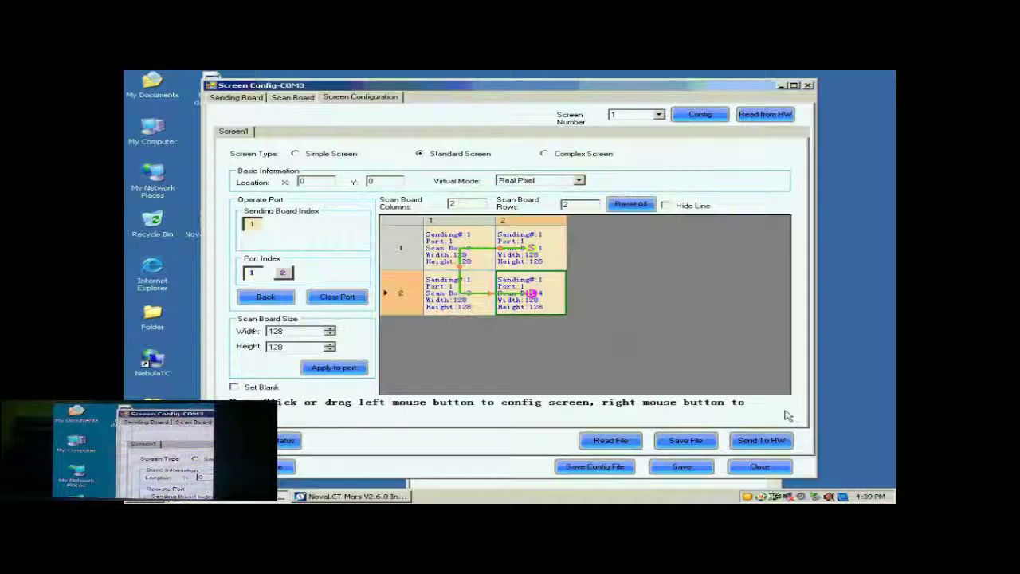
pyautogui.click(760, 468)
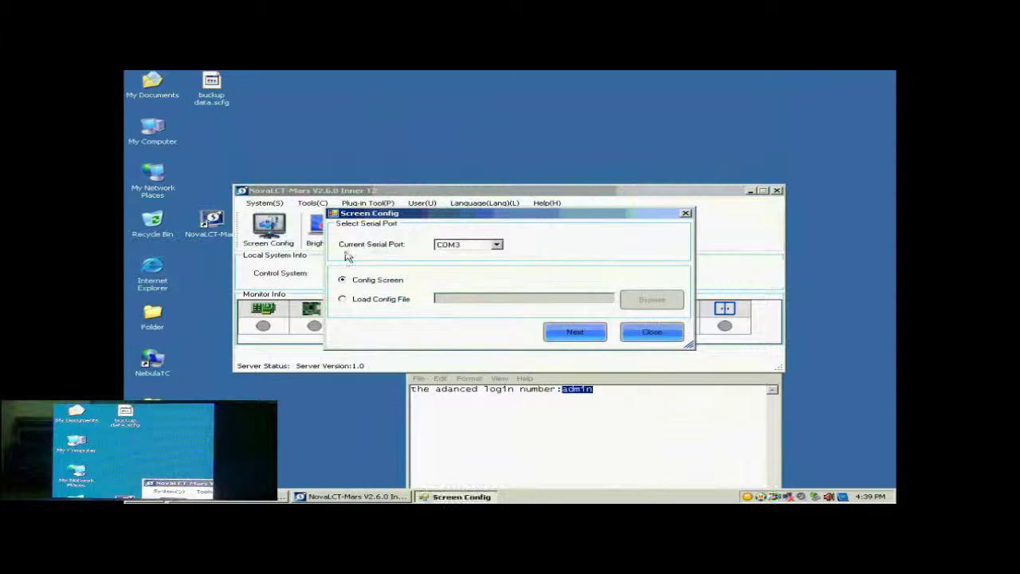
# Configure the screen on COM3 by loading the config file buckup data.scfg from the Desktop
pyautogui.click(380, 301)
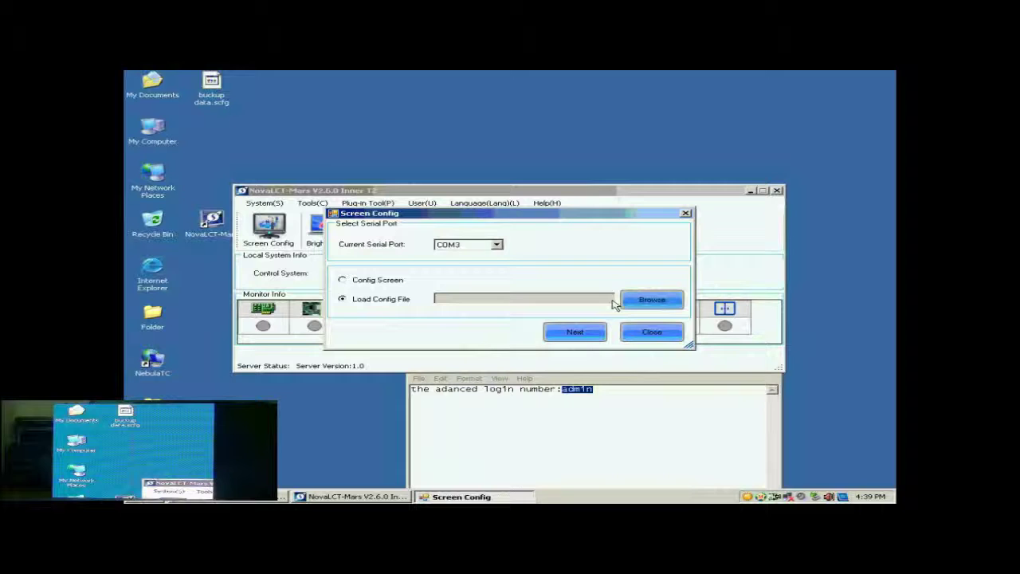
pyautogui.click(636, 299)
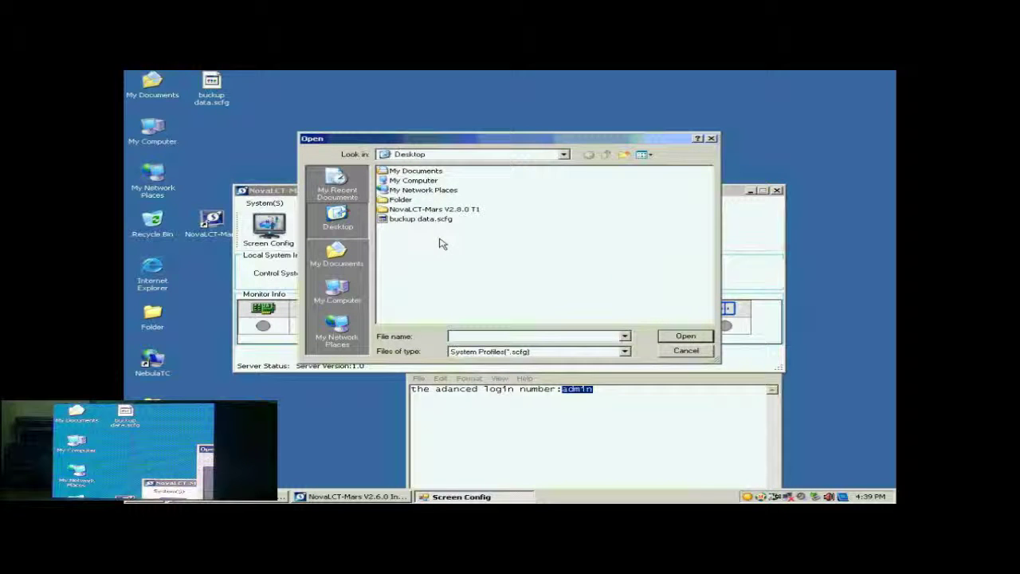
pyautogui.click(422, 220)
pyautogui.click(685, 336)
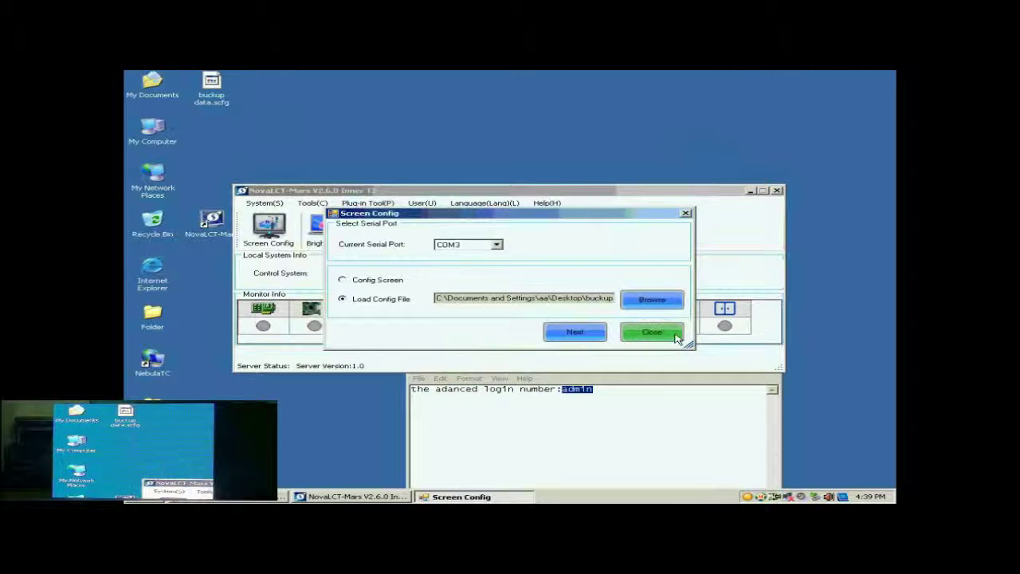
pyautogui.click(575, 333)
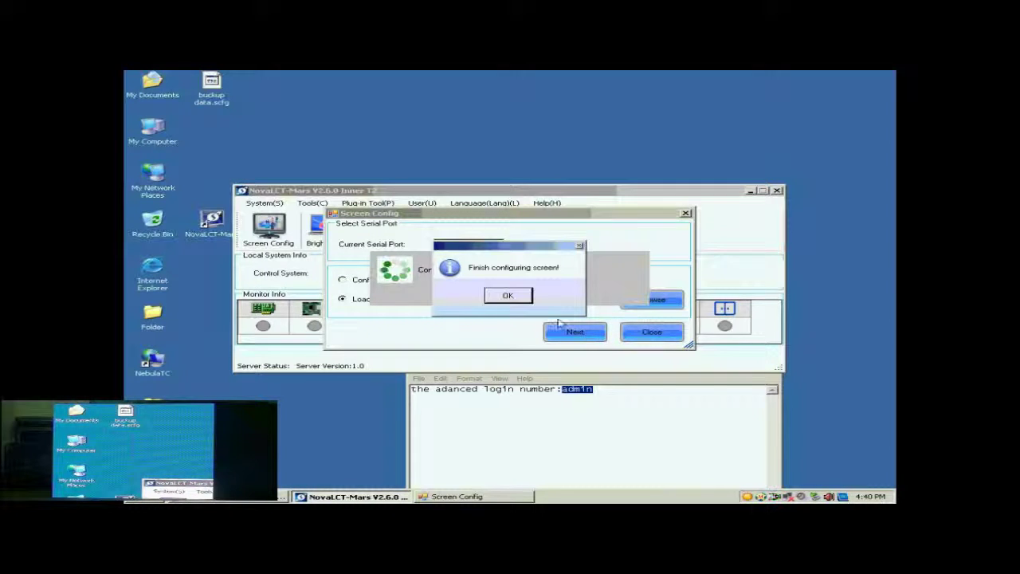
pyautogui.click(516, 296)
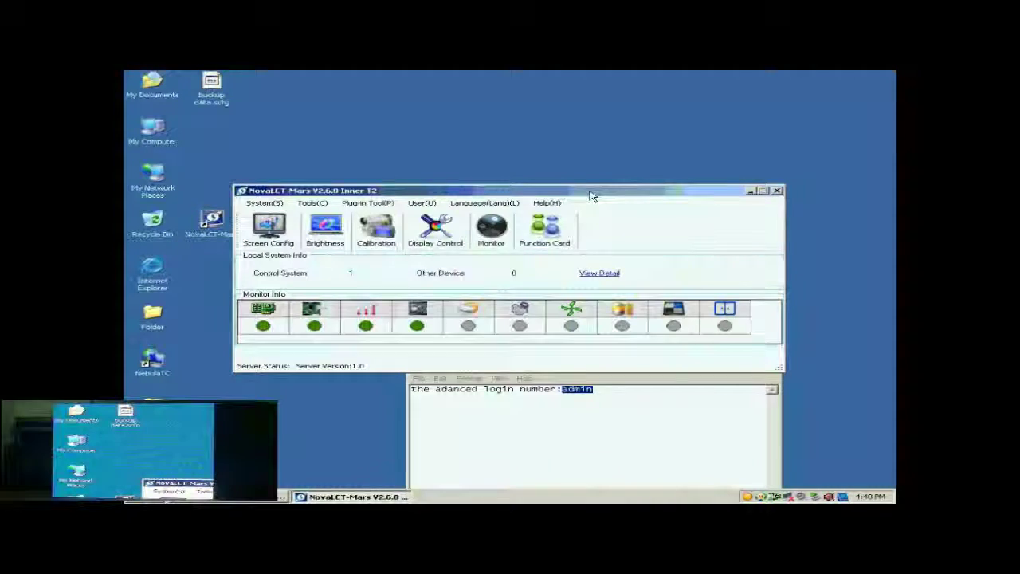